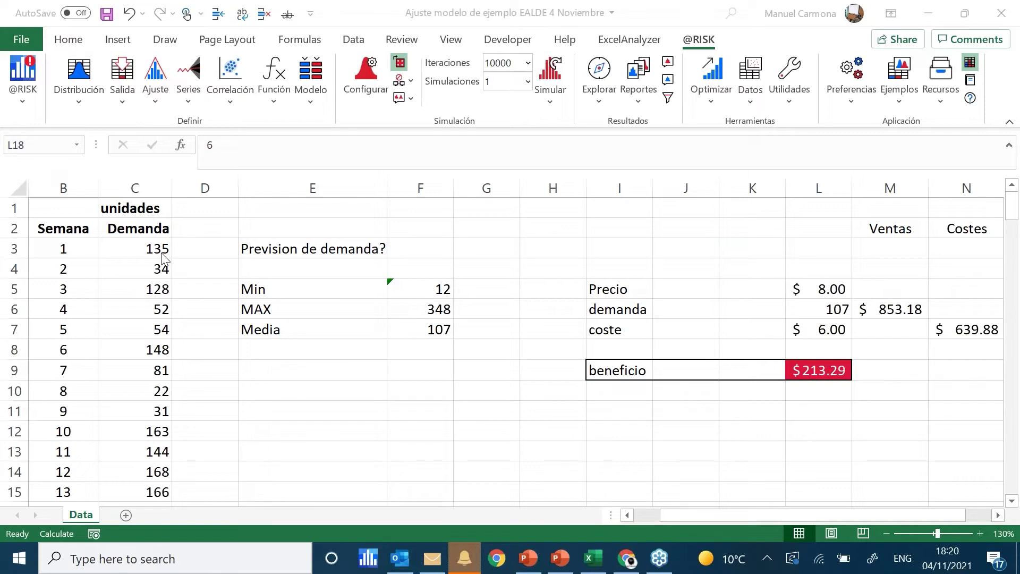
# - Review the weekly demand history, comparing the Semana numbers in column B with the Demanda values in column C for the first weeks
pyautogui.hotkey('alt', 'Tab')
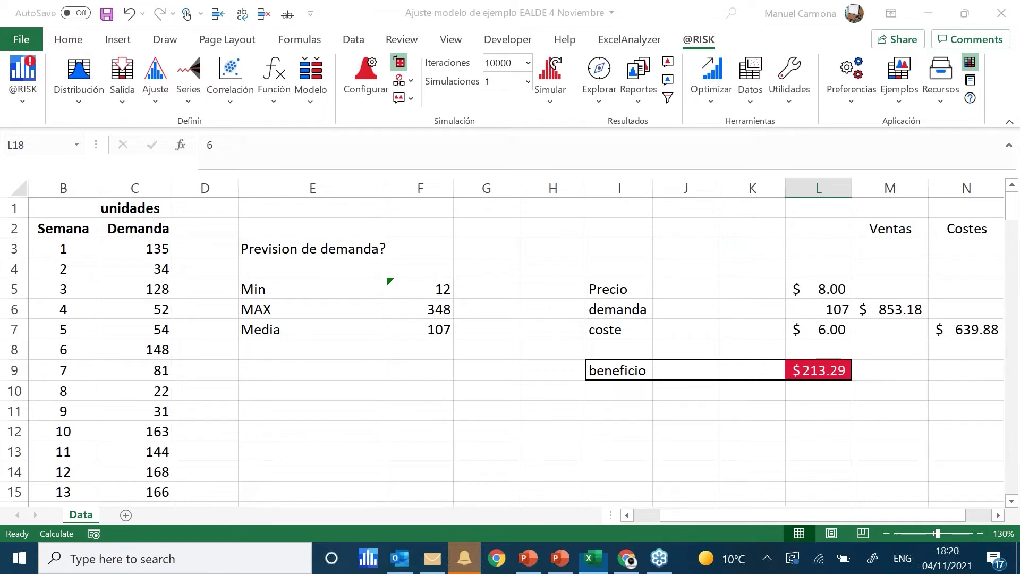
pyautogui.click(161, 252)
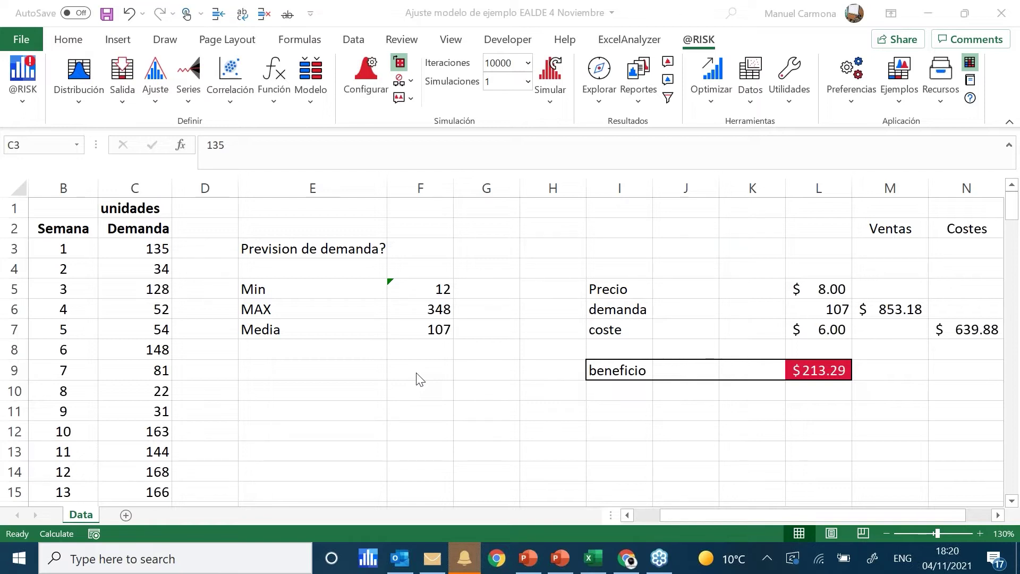
pyautogui.click(146, 248)
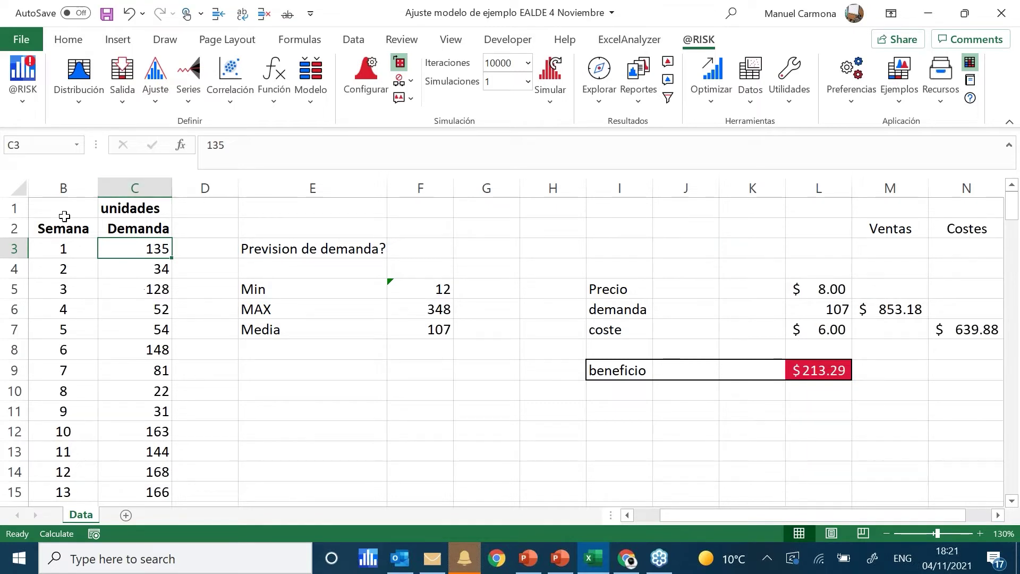
pyautogui.click(135, 275)
pyautogui.click(136, 254)
pyautogui.click(66, 249)
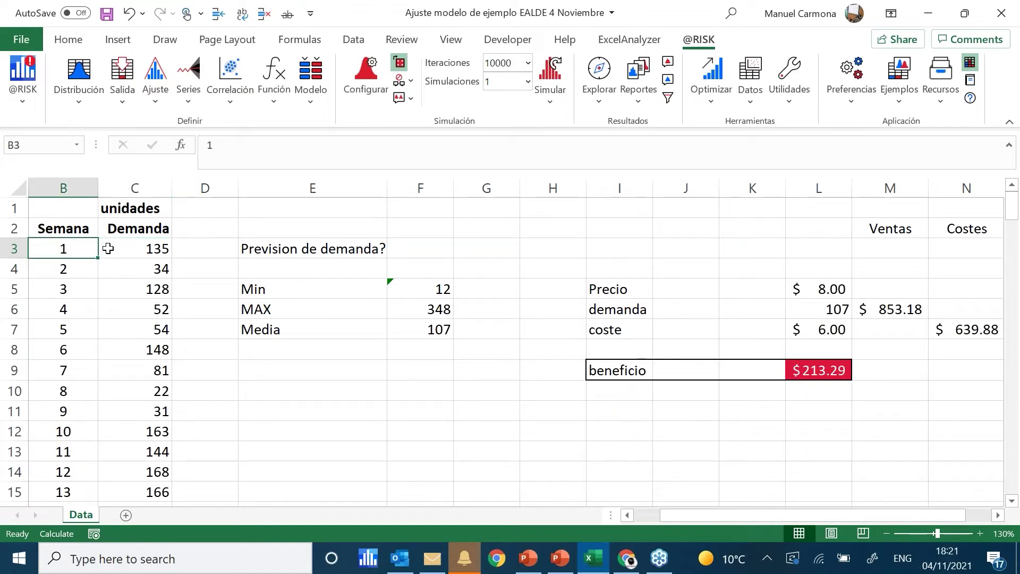
pyautogui.click(140, 247)
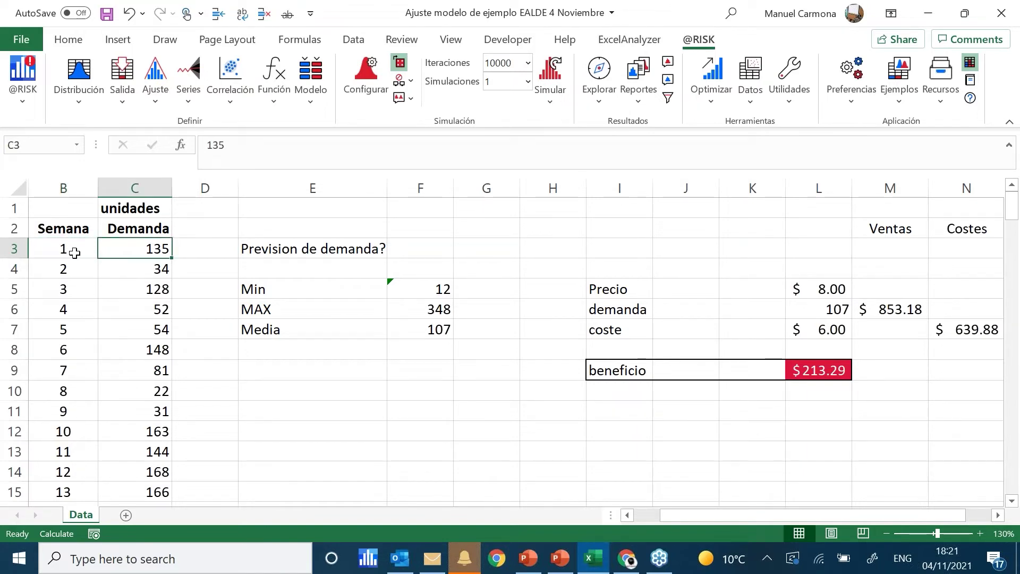
pyautogui.click(142, 267)
pyautogui.click(66, 267)
pyautogui.click(144, 269)
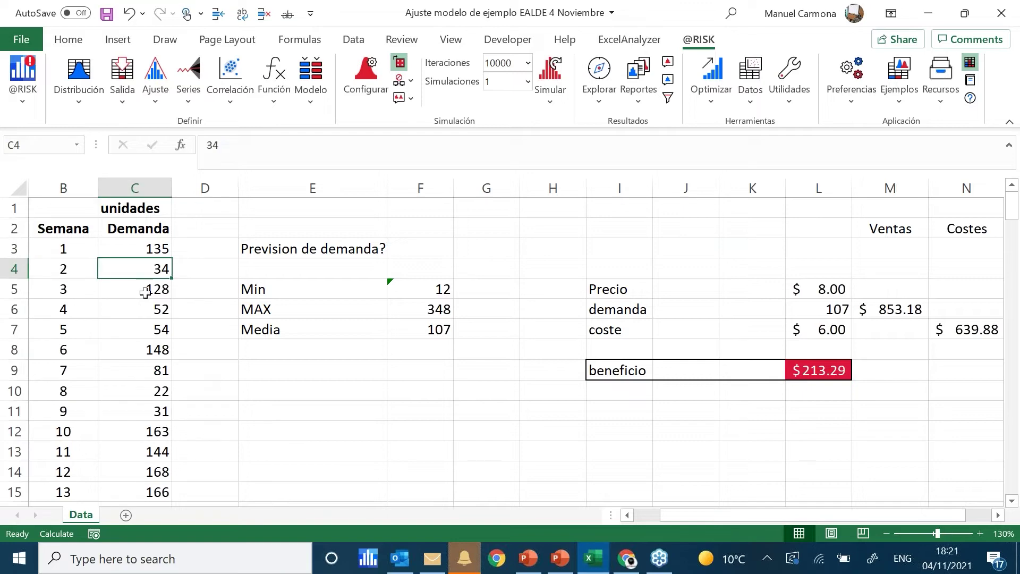
pyautogui.click(144, 291)
pyautogui.click(146, 311)
pyautogui.click(145, 327)
pyautogui.scroll(-1, 151, 324)
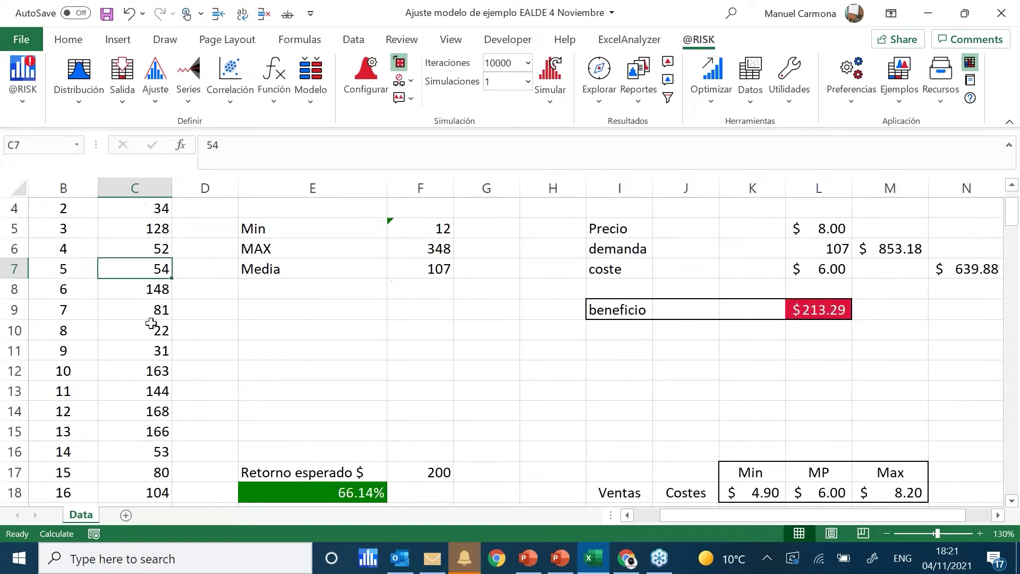
pyautogui.scroll(-1, 151, 324)
pyautogui.scroll(2, 150, 324)
# - Select the whole demand series from C3 down to find its last week, and return to the first records
pyautogui.click(154, 250)
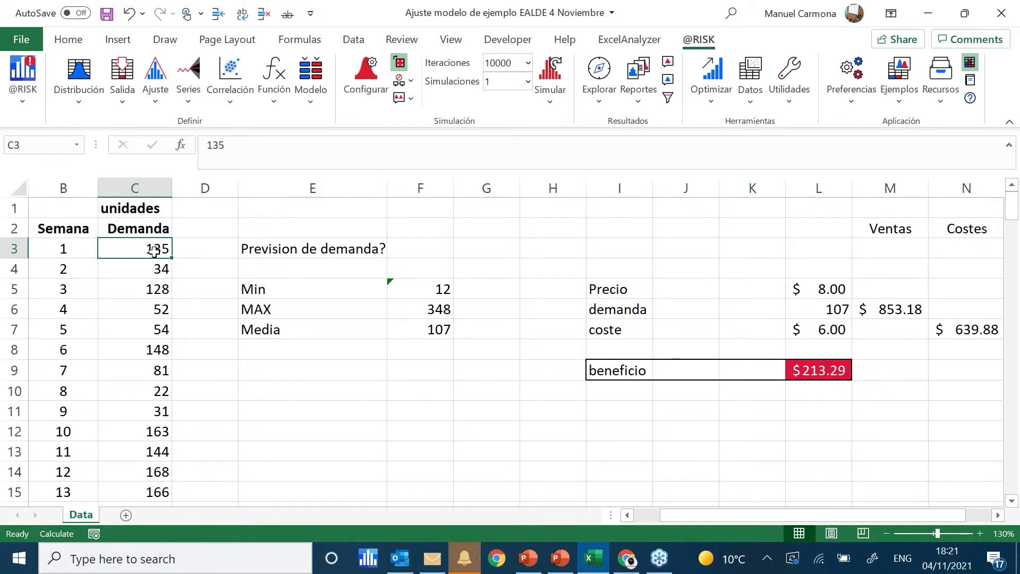
pyautogui.hotkey('ctrl', 'shift', 'Down')
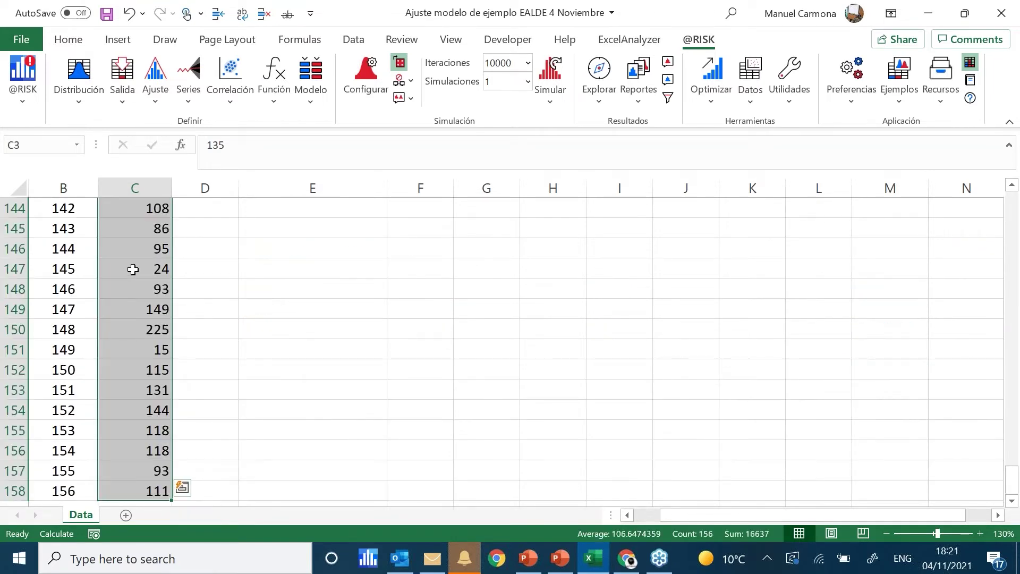
pyautogui.click(160, 485)
pyautogui.scroll(2, 180, 432)
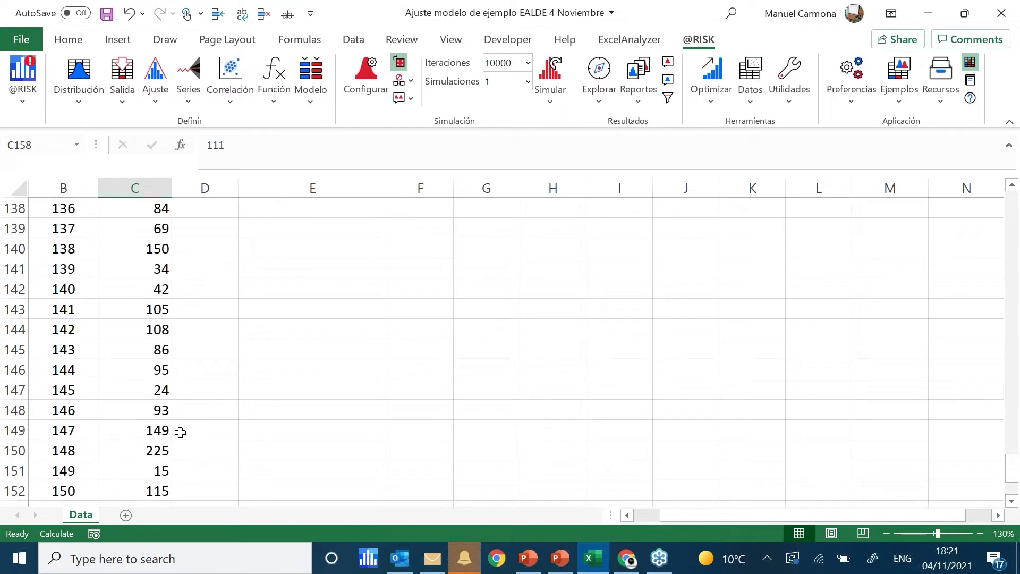
pyautogui.scroll(9, 160, 404)
pyautogui.scroll(20, 155, 390)
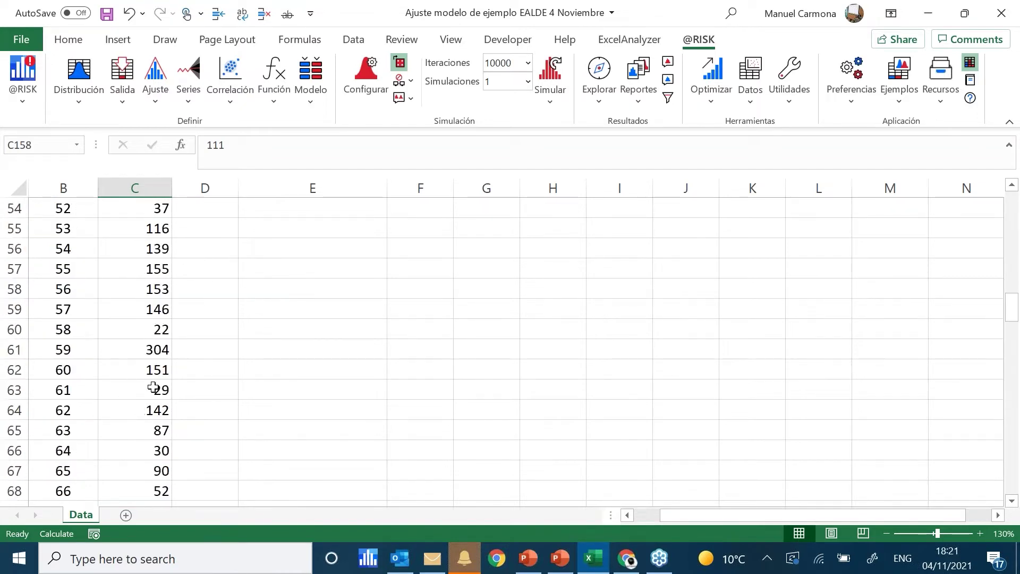
pyautogui.moveTo(1010, 243); pyautogui.dragTo(1014, 189)
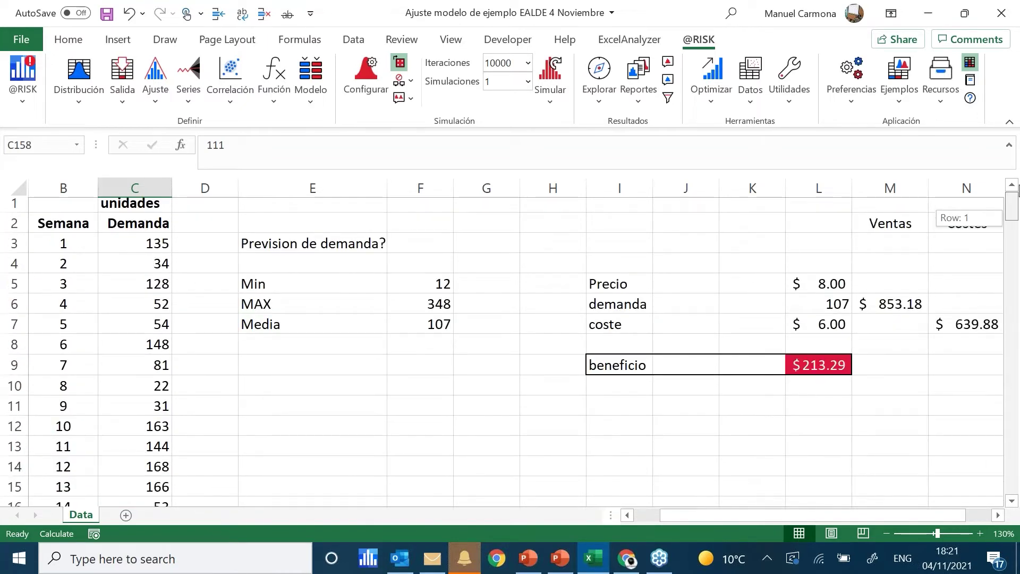
pyautogui.click(143, 249)
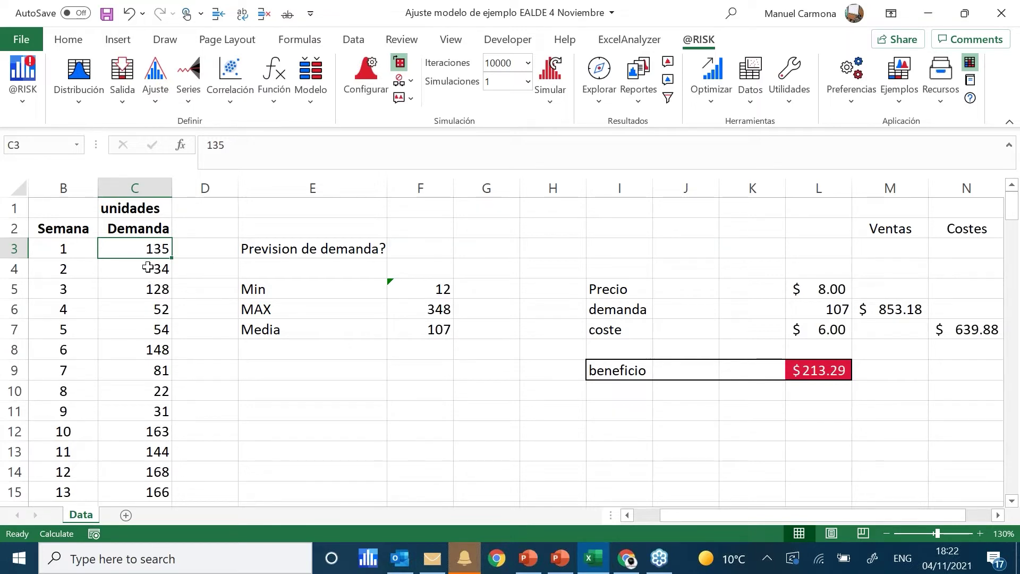
pyautogui.scroll(-1, 147, 268)
pyautogui.scroll(-1, 147, 269)
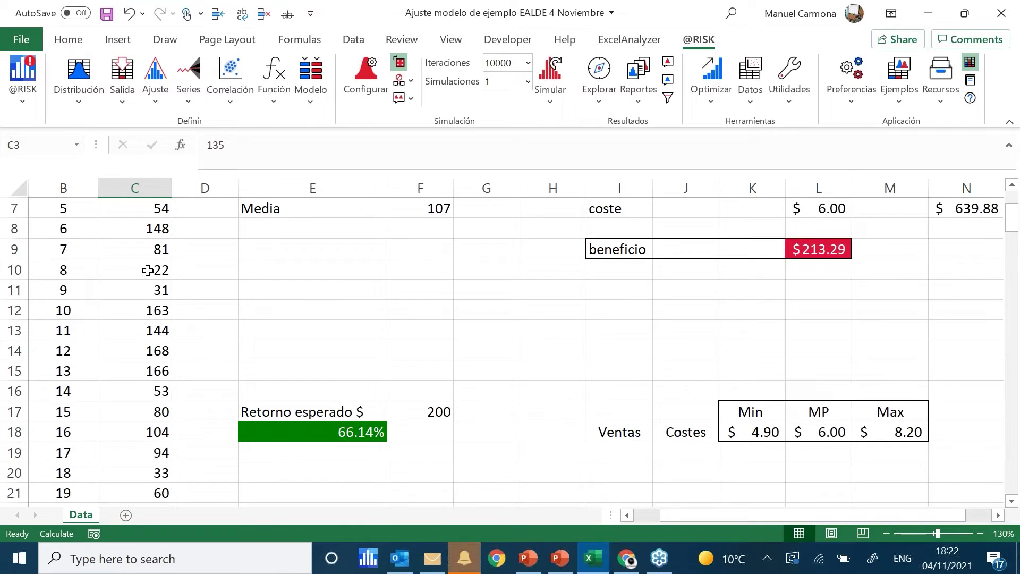
pyautogui.scroll(2, 293, 301)
# - Inspect the formulas behind the Min, MAX and Media demand figures in F5:F7, highlighting the average formula without changing it
pyautogui.click(290, 291)
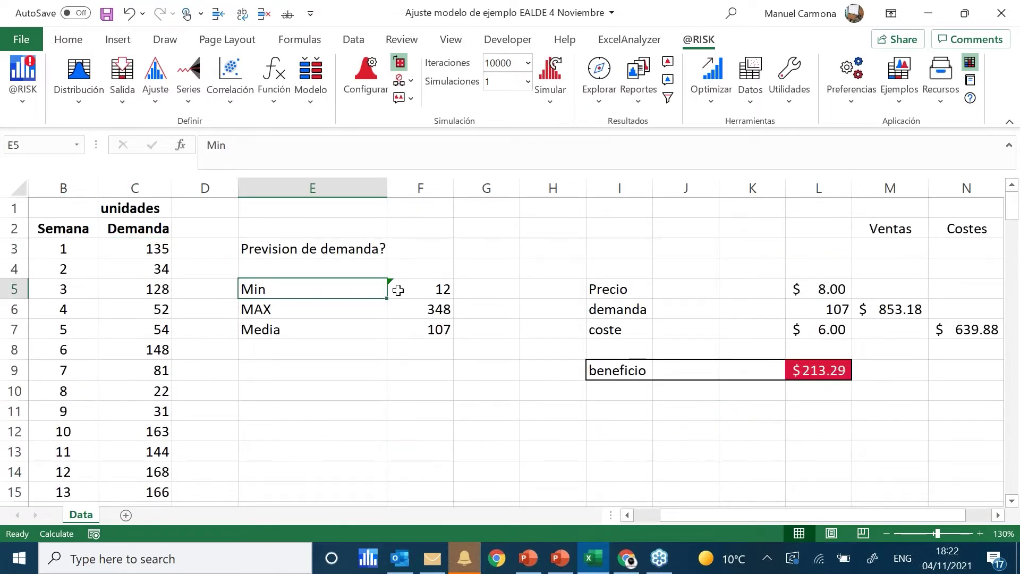
pyautogui.click(429, 291)
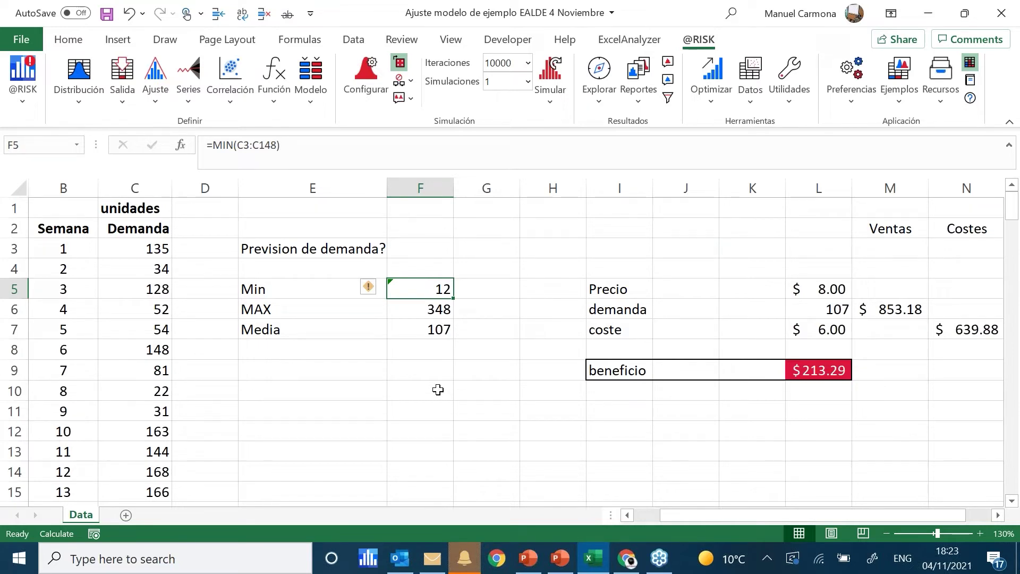
pyautogui.click(422, 315)
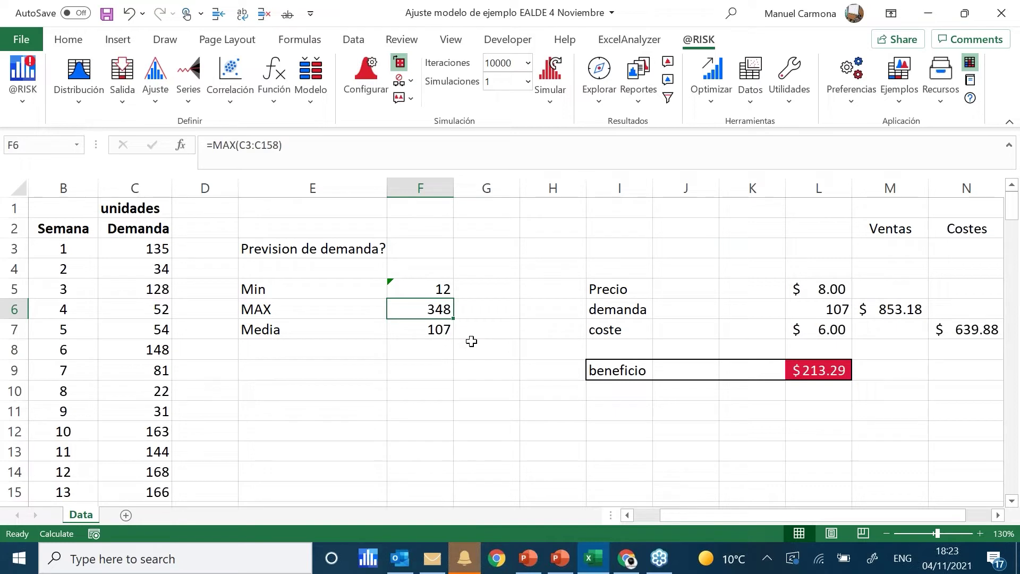
pyautogui.click(441, 330)
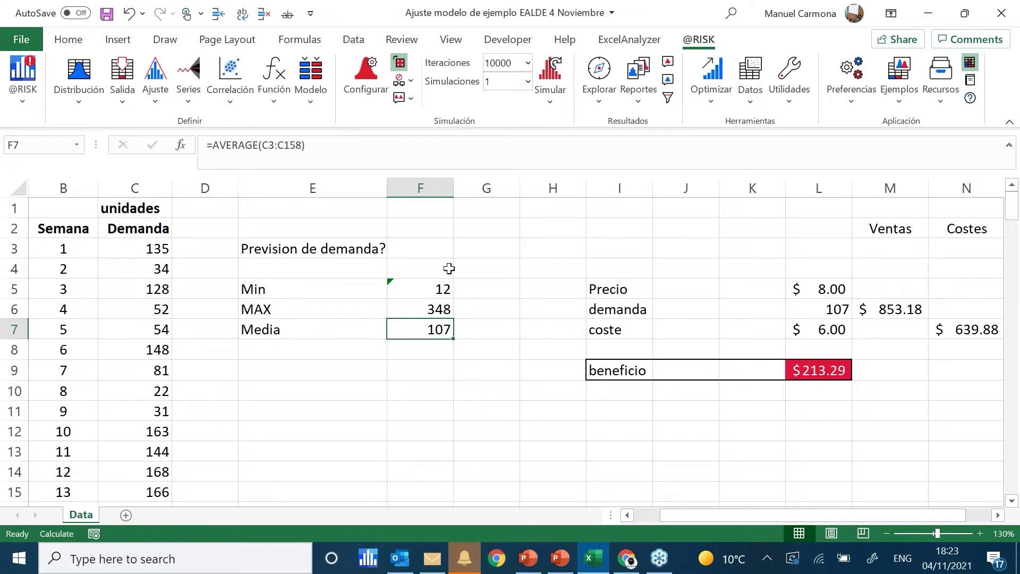
pyautogui.click(455, 288)
pyautogui.click(442, 307)
pyautogui.click(441, 291)
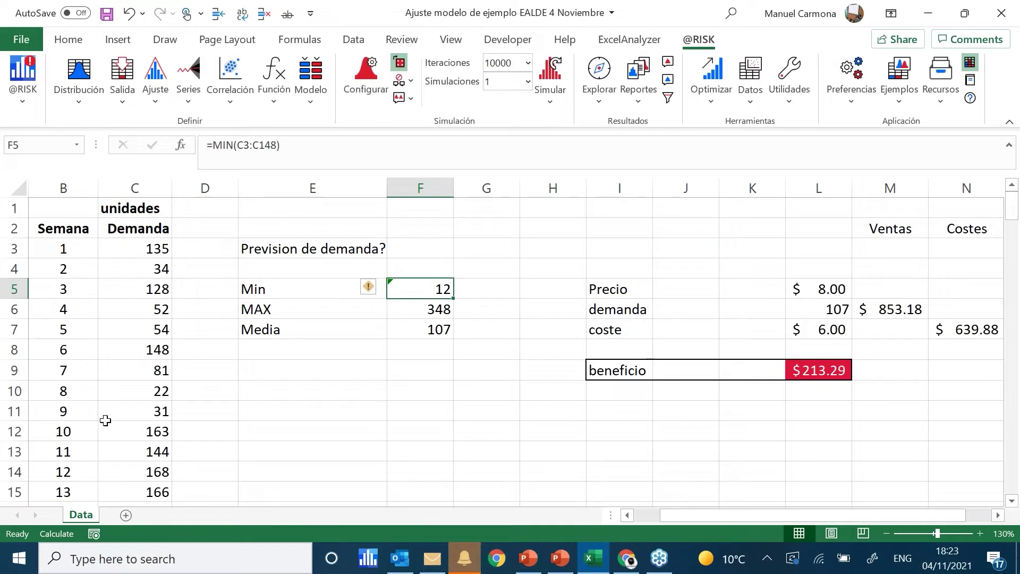
pyautogui.click(430, 328)
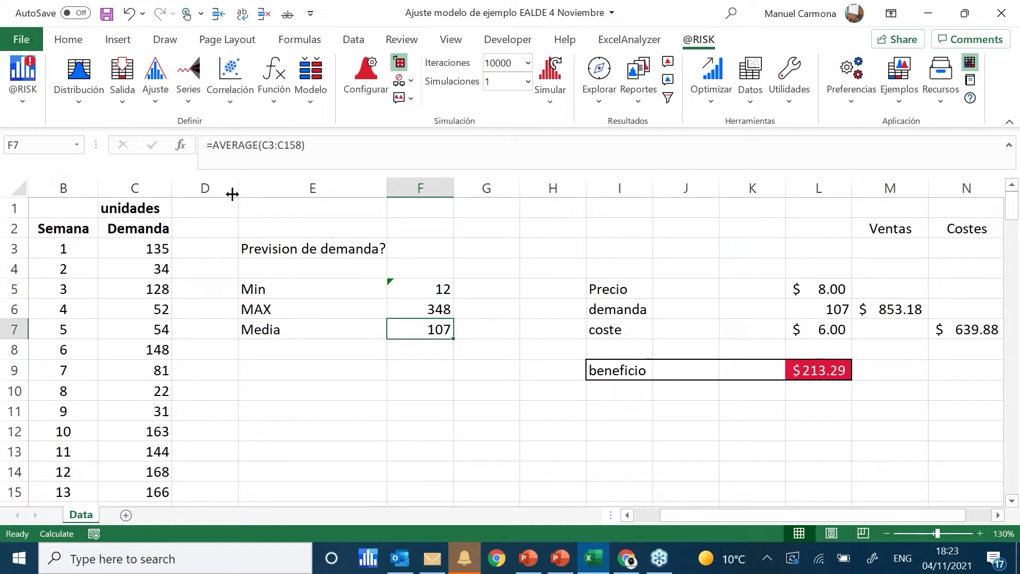
pyautogui.moveTo(340, 143); pyautogui.dragTo(212, 143)
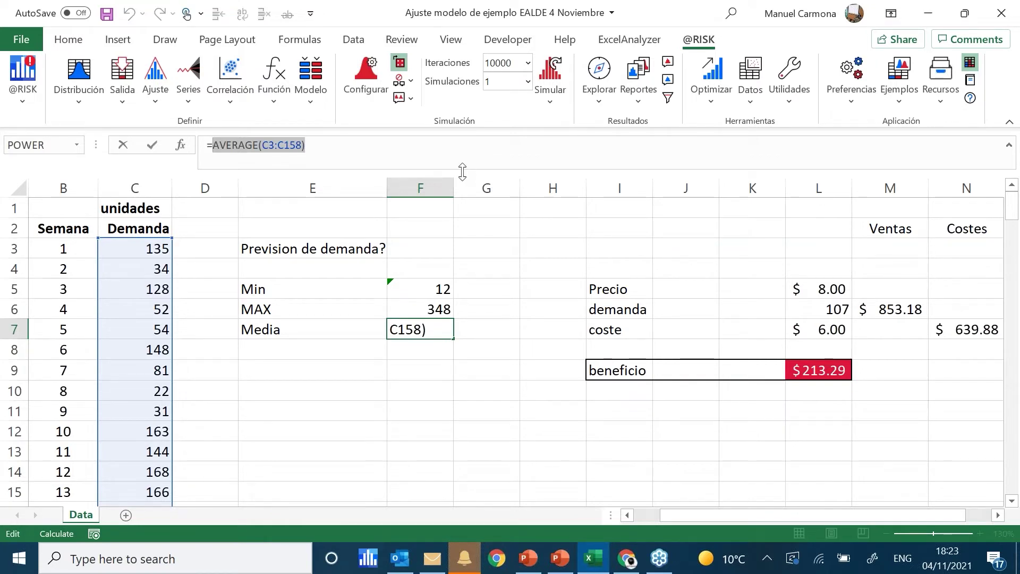
pyautogui.press('Escape')
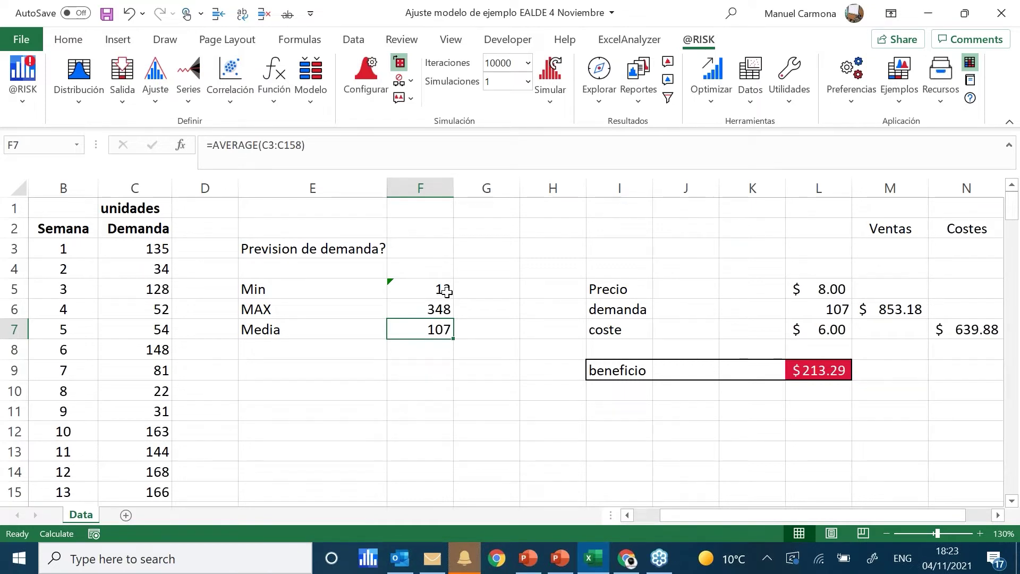
# - Recheck the MAX and Min demand cells, and highlight the three summary values in F5:F7 together
pyautogui.click(445, 309)
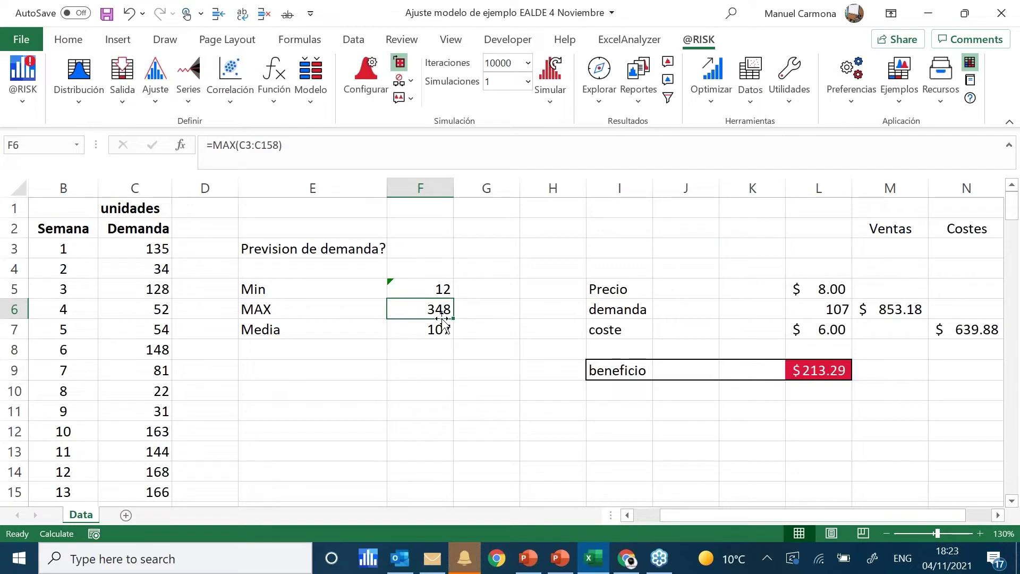
pyautogui.click(428, 290)
pyautogui.moveTo(425, 302); pyautogui.dragTo(426, 331)
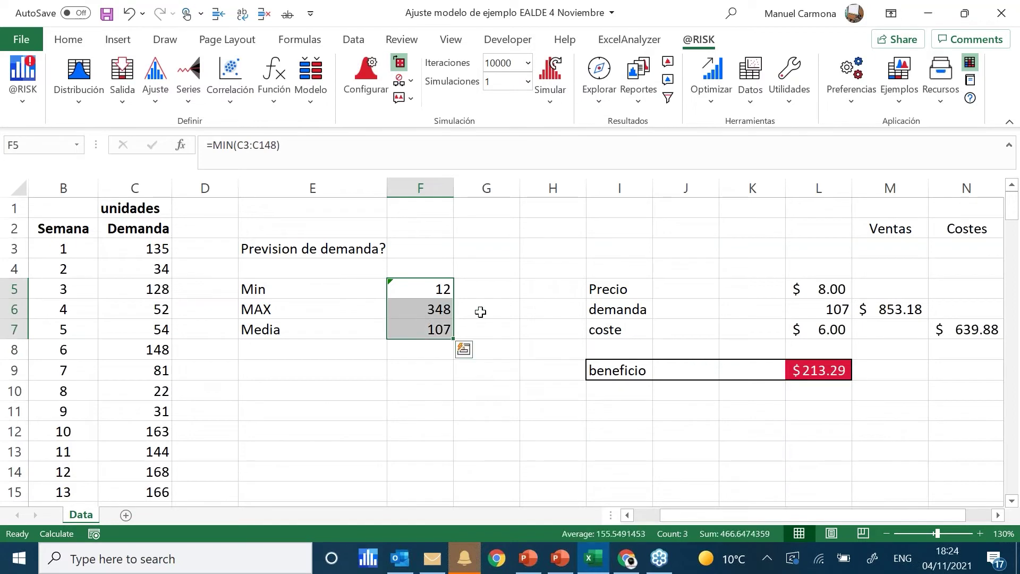
pyautogui.click(480, 312)
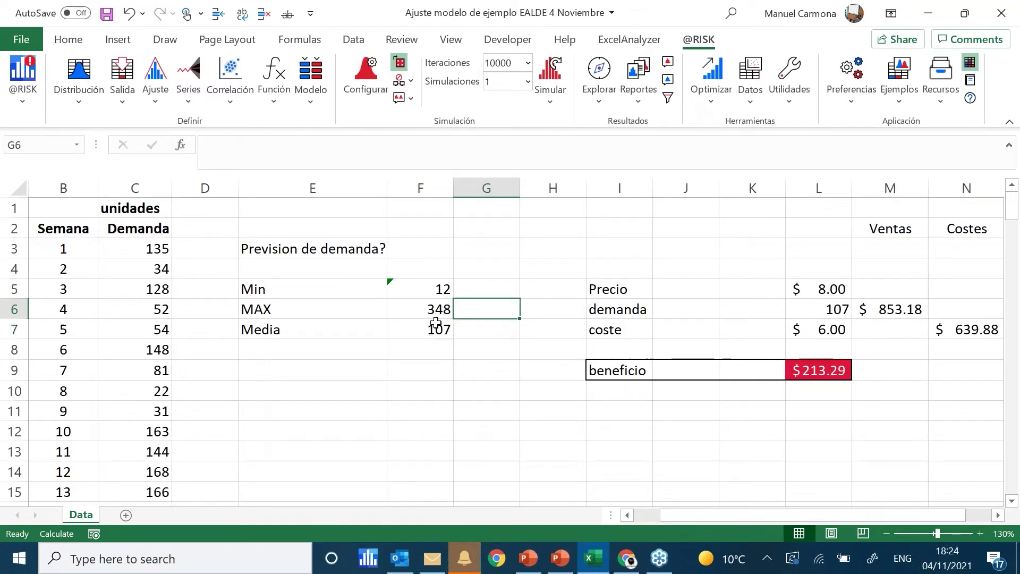
# - Trace how the Ventas figure in M6 is calculated from the price in L5 and the demand linked to the average in F7
pyautogui.click(827, 289)
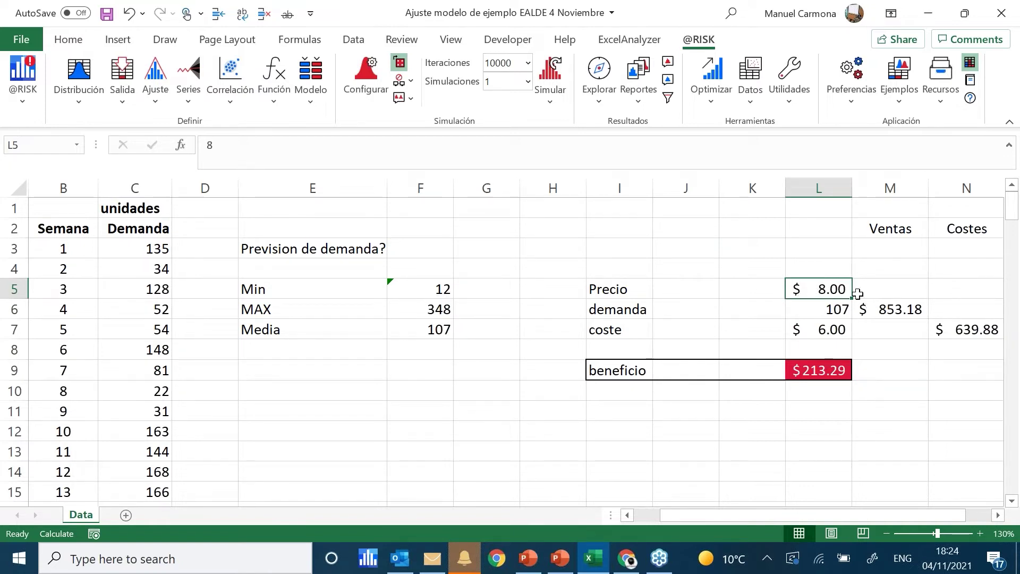
pyautogui.click(827, 309)
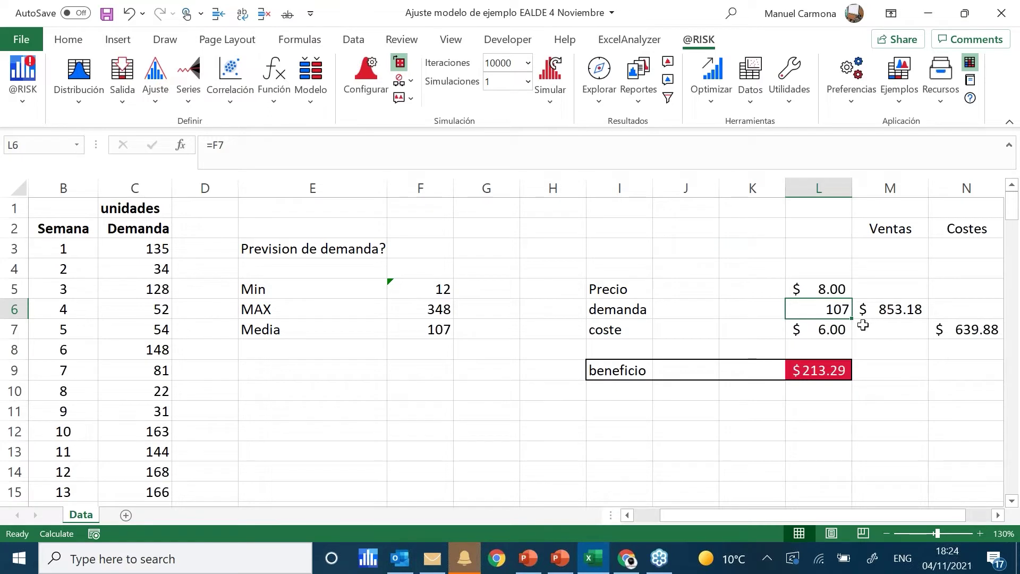
pyautogui.click(824, 288)
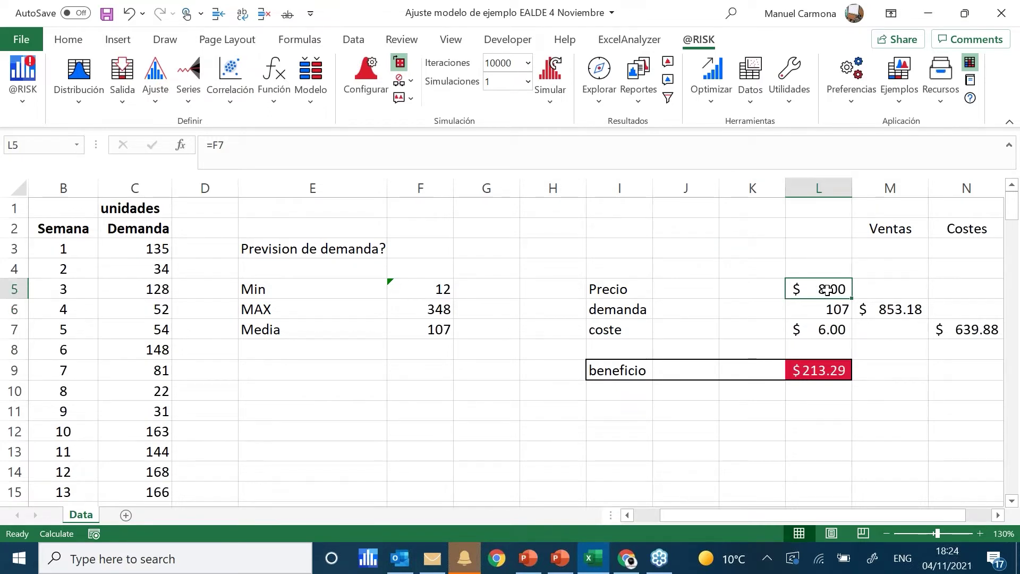
pyautogui.click(834, 307)
pyautogui.click(431, 329)
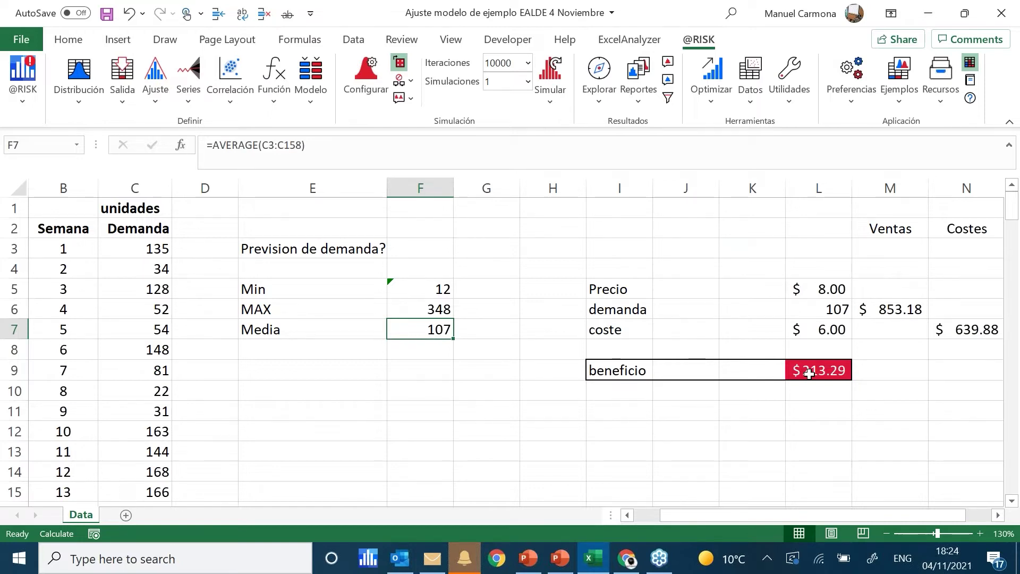
pyautogui.click(834, 289)
pyautogui.click(835, 311)
pyautogui.click(897, 305)
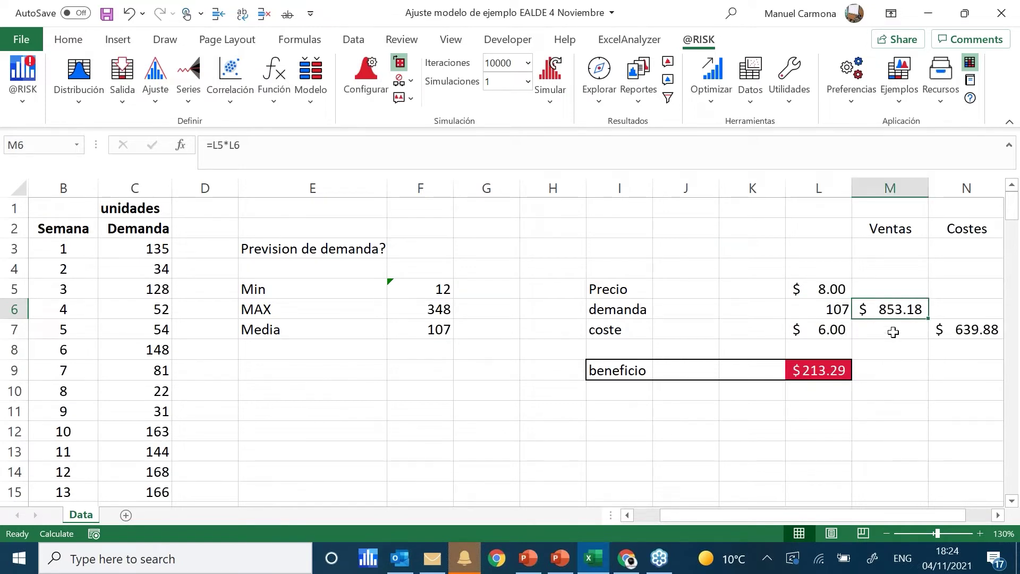
# - Trace the Costes formula in N7 from the unit cost in L7, and inspect the beneficio output formula in L9
pyautogui.click(823, 330)
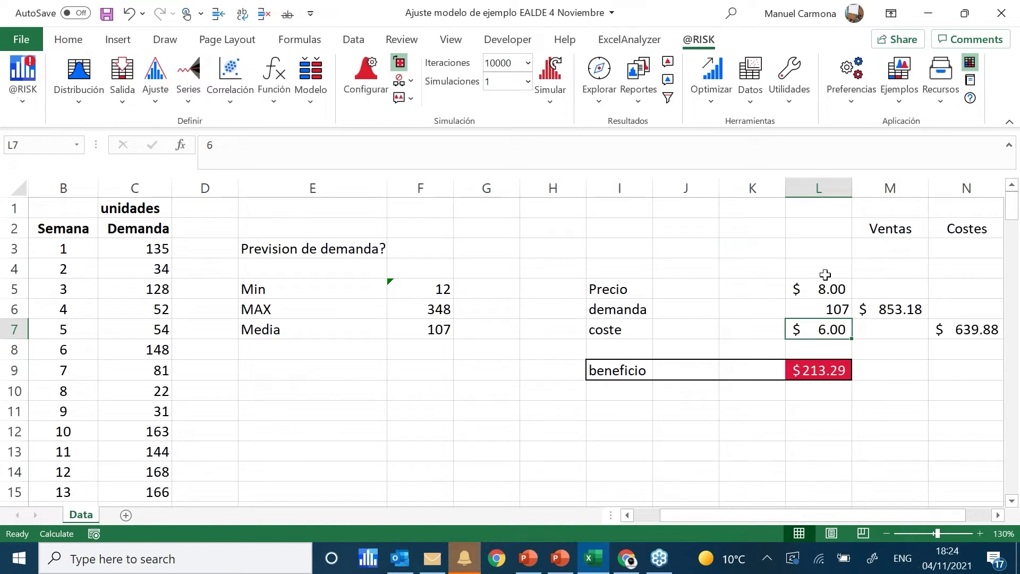
pyautogui.click(982, 331)
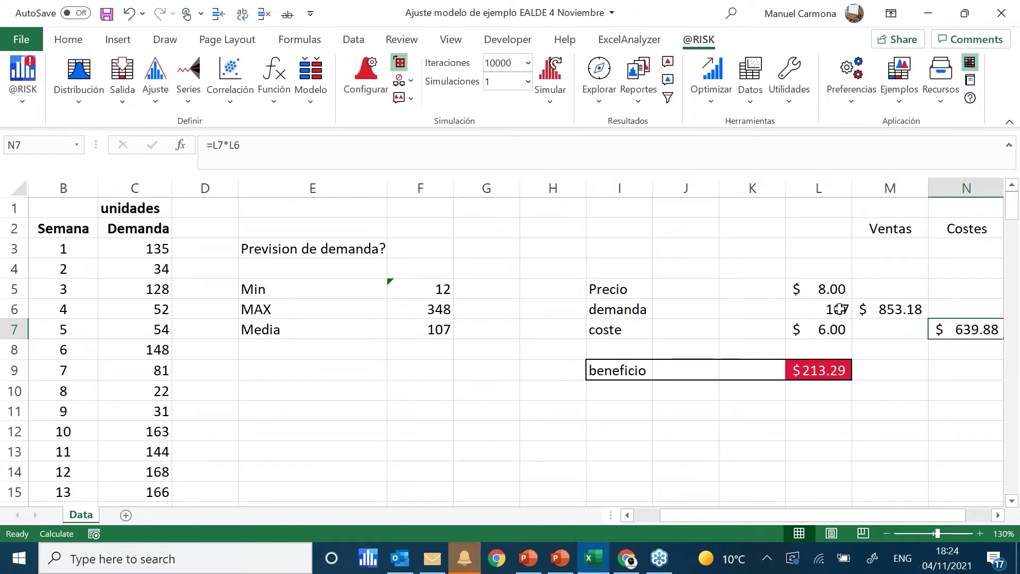
pyautogui.click(839, 327)
pyautogui.click(970, 328)
pyautogui.click(903, 312)
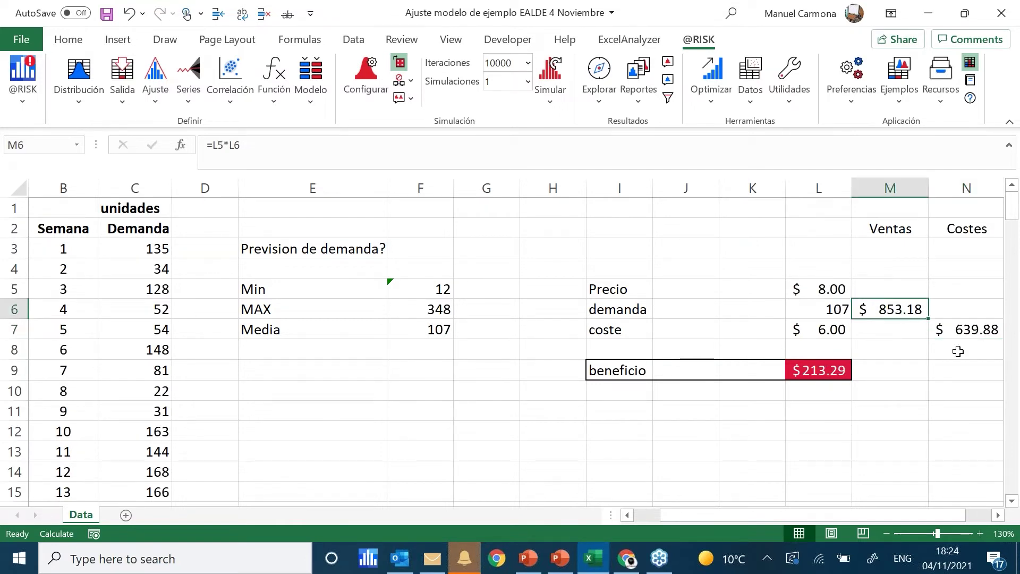
pyautogui.click(804, 370)
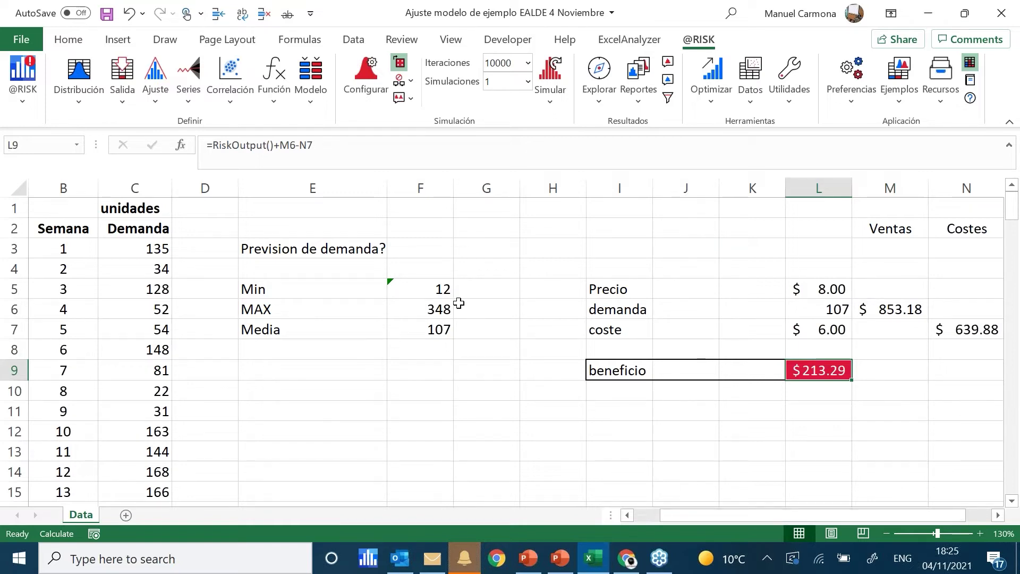
# - Select the Min, MAX and Media demand values in F5:F7
pyautogui.click(446, 291)
pyautogui.hotkey('shift', 'Down')
pyautogui.hotkey('shift', 'Down')
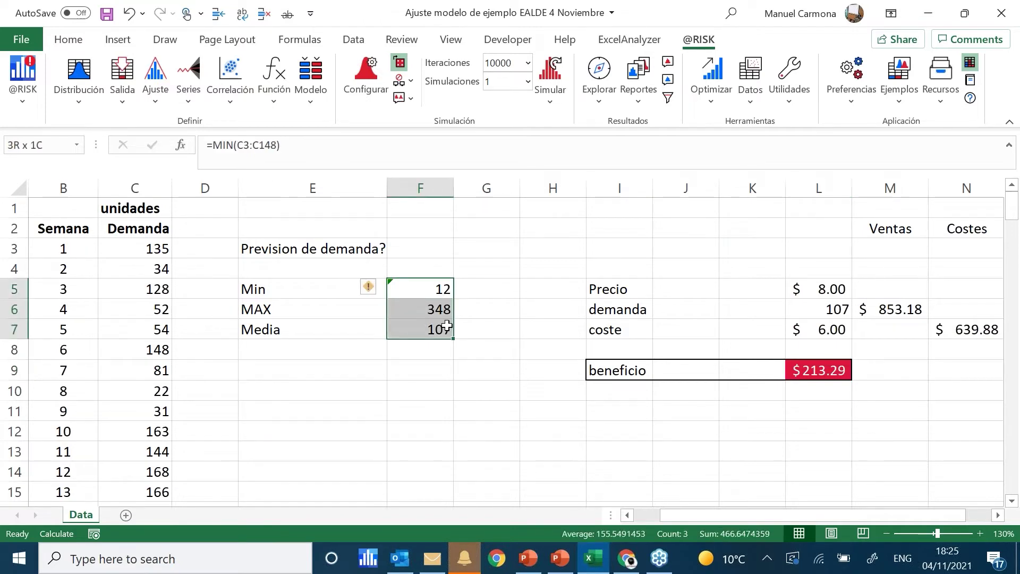
# - Recheck the Min and MAX demand cells in F5 and F6, and the first weekly demand value in C3
pyautogui.click(443, 289)
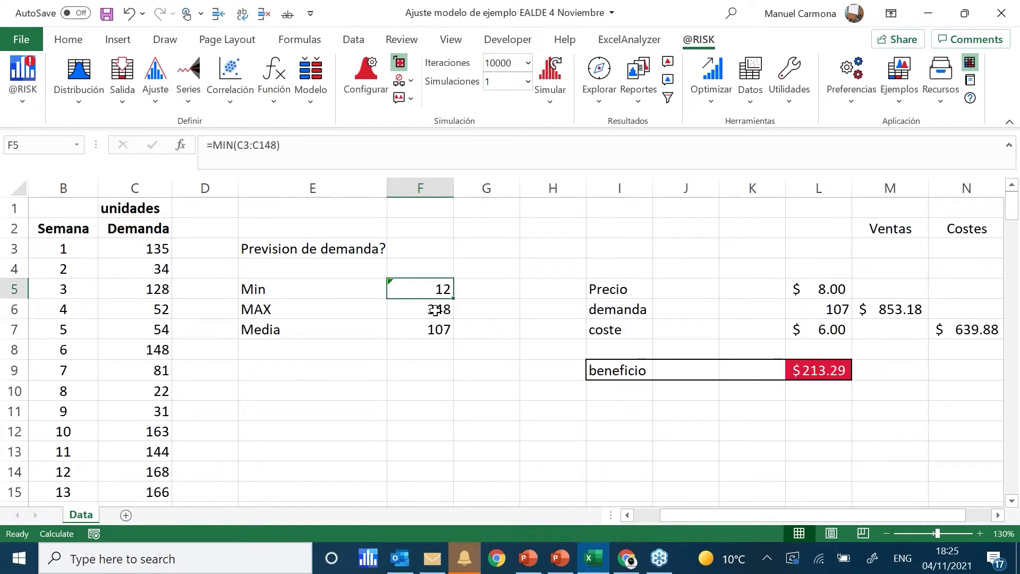
pyautogui.click(442, 310)
pyautogui.click(443, 290)
pyautogui.click(144, 250)
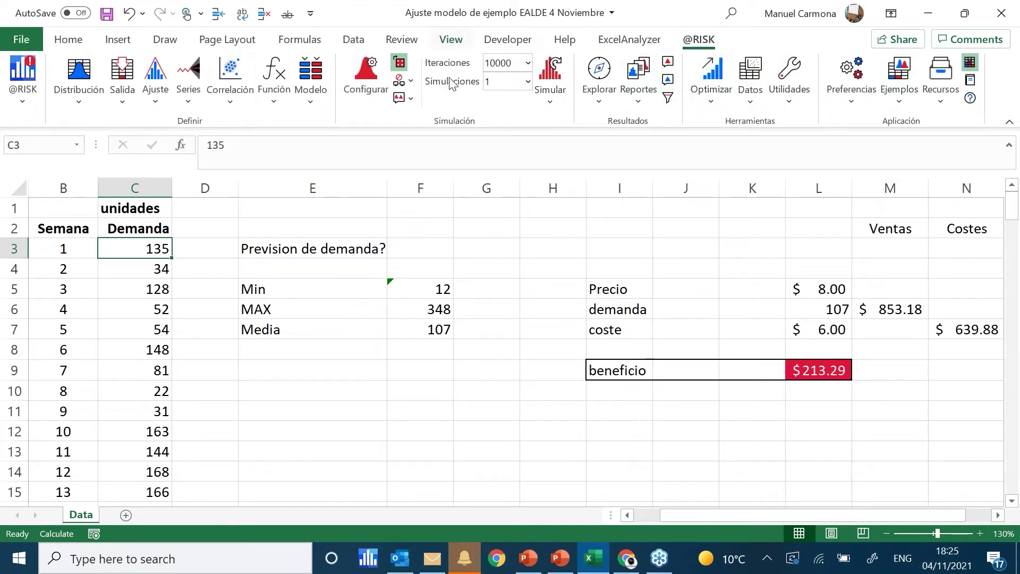
pyautogui.scroll(-3, 115, 45)
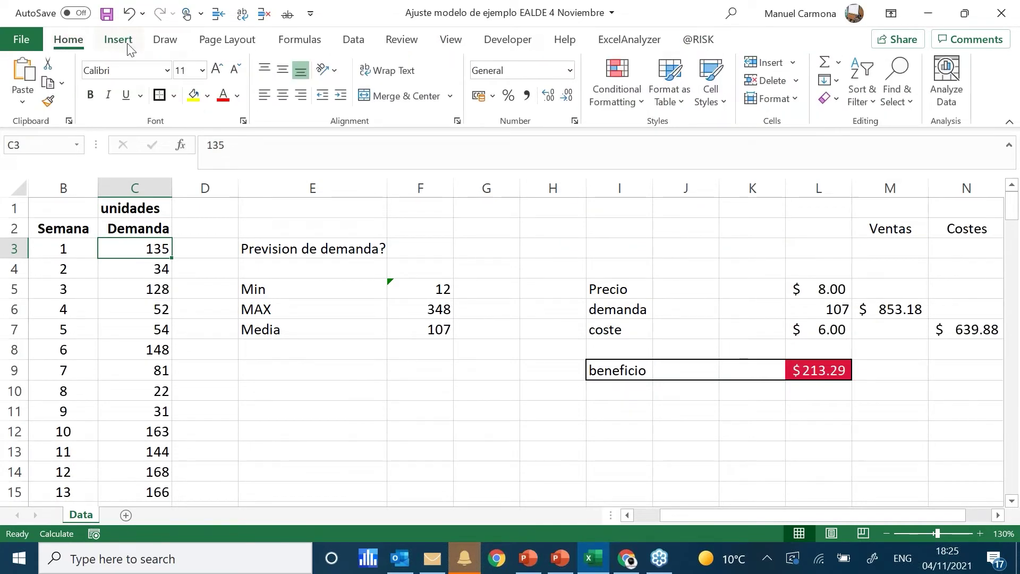
pyautogui.scroll(2, 83, 43)
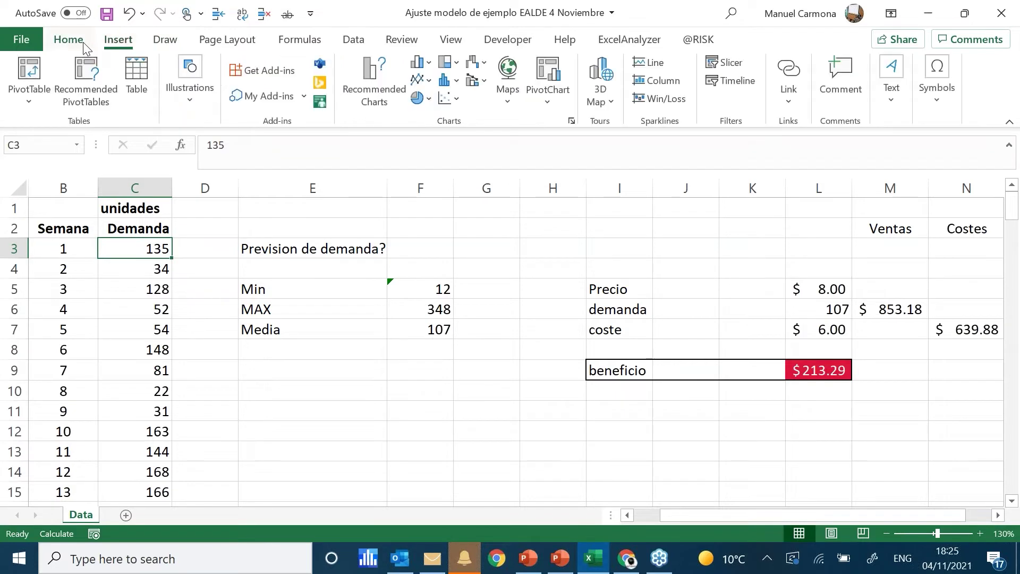
pyautogui.click(699, 39)
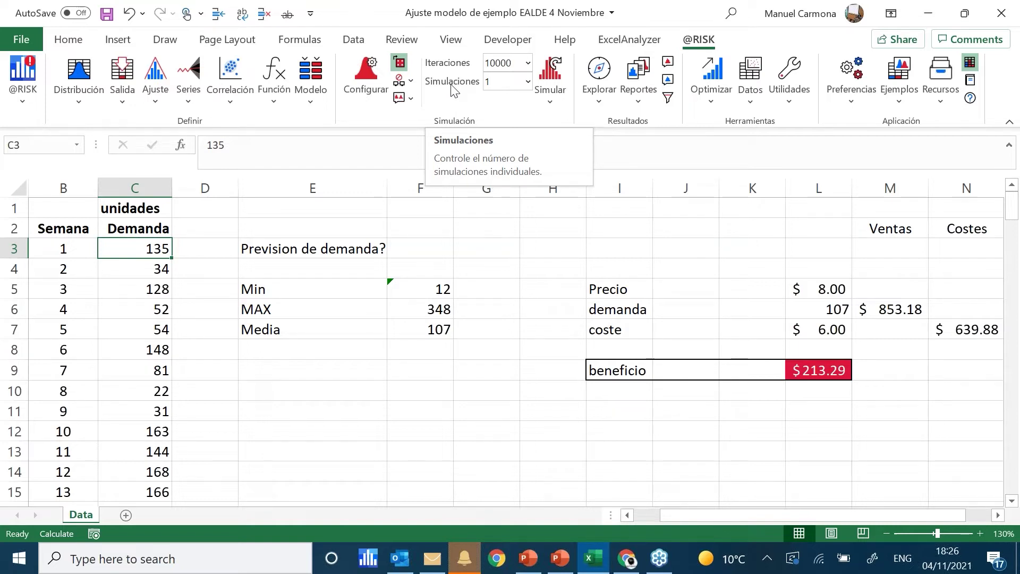
pyautogui.click(817, 367)
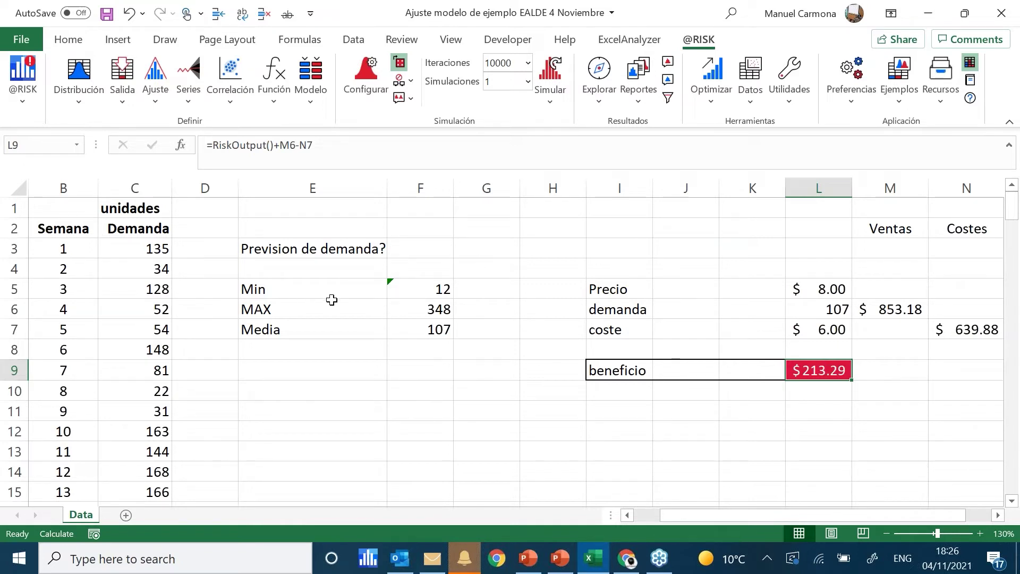
pyautogui.click(168, 254)
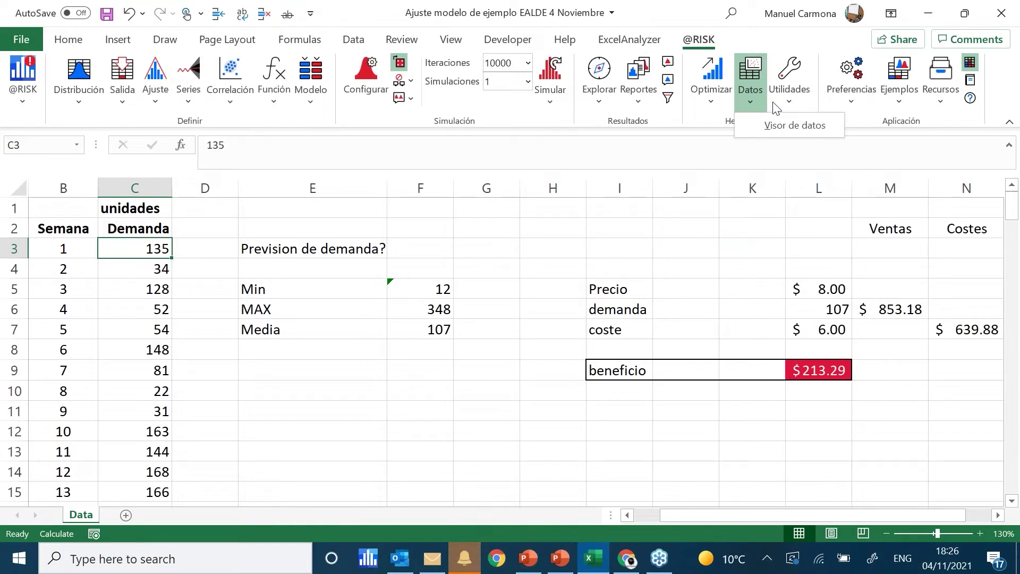
pyautogui.click(752, 106)
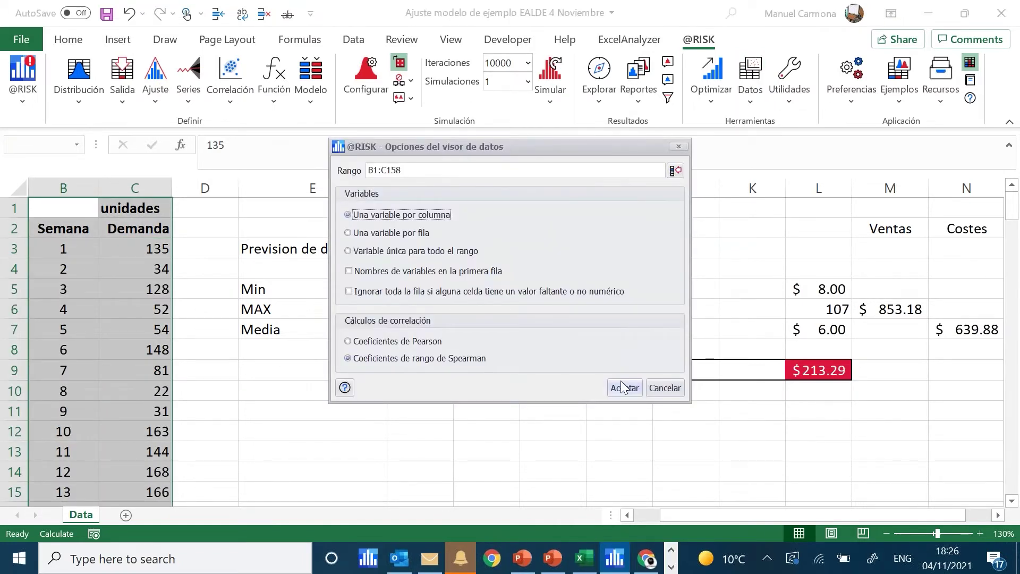
pyautogui.click(623, 387)
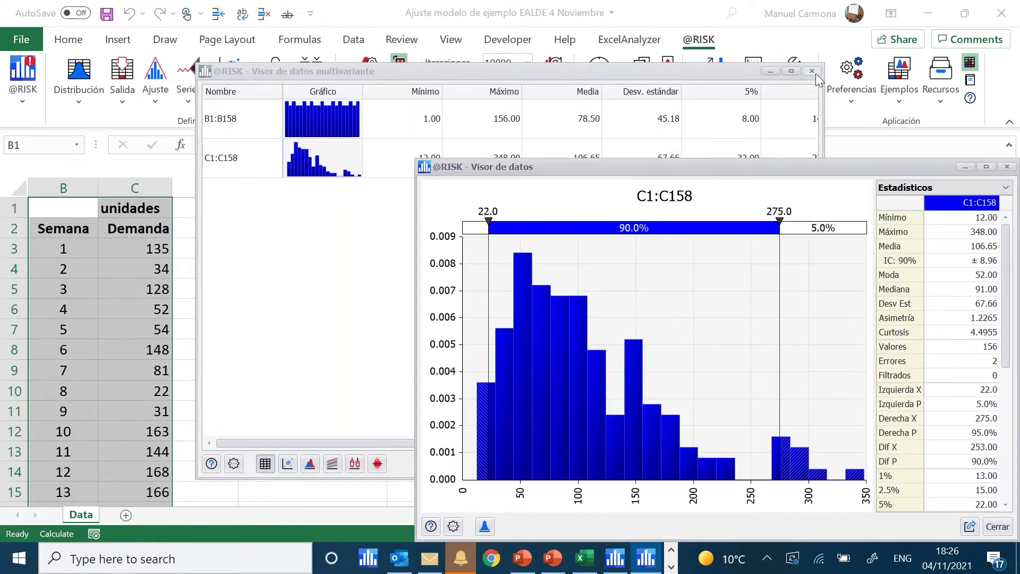
pyautogui.click(815, 73)
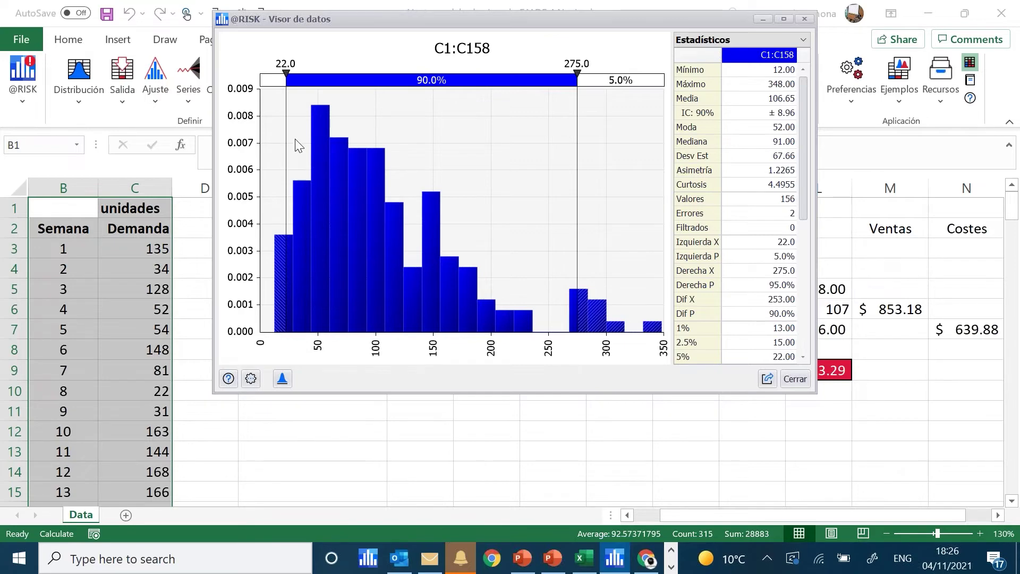
# - Set the histogram's lower delimiter to 12 and its upper delimiter to 348
pyautogui.moveTo(285, 140); pyautogui.dragTo(274, 131)
pyautogui.click(275, 64)
pyautogui.write('12')
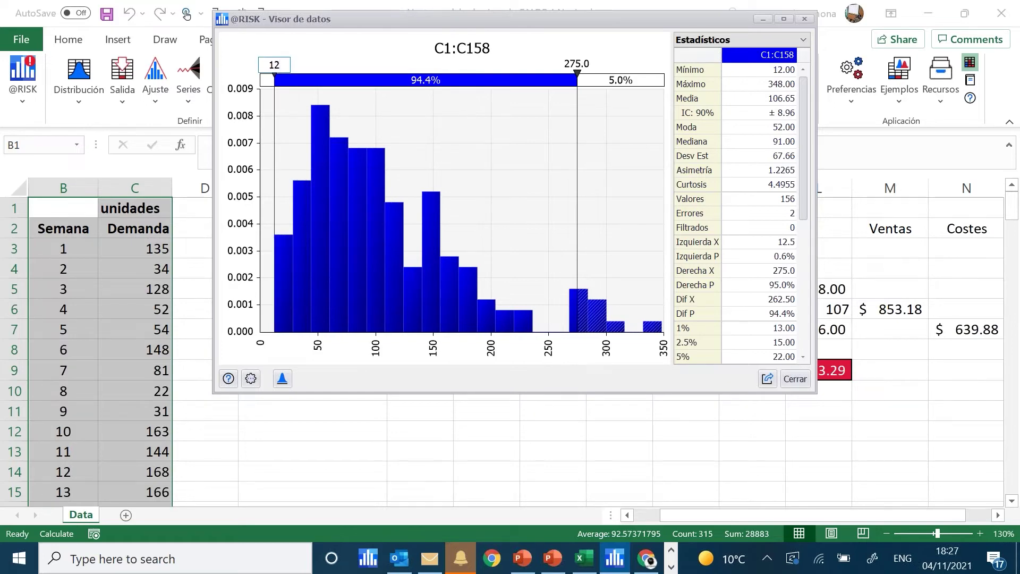
pyautogui.press('Return')
pyautogui.click(569, 65)
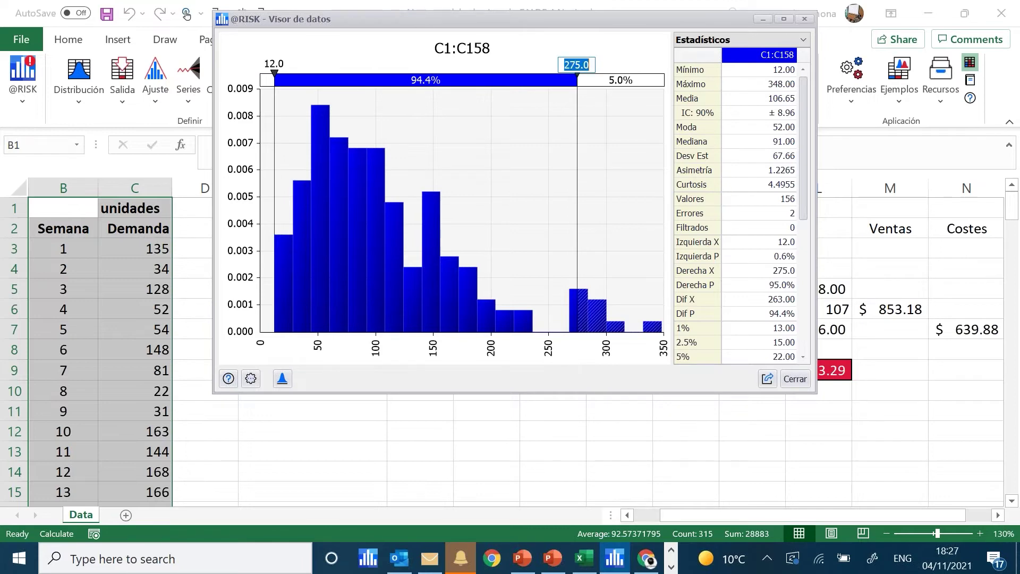
pyautogui.write('348')
pyautogui.press('Return')
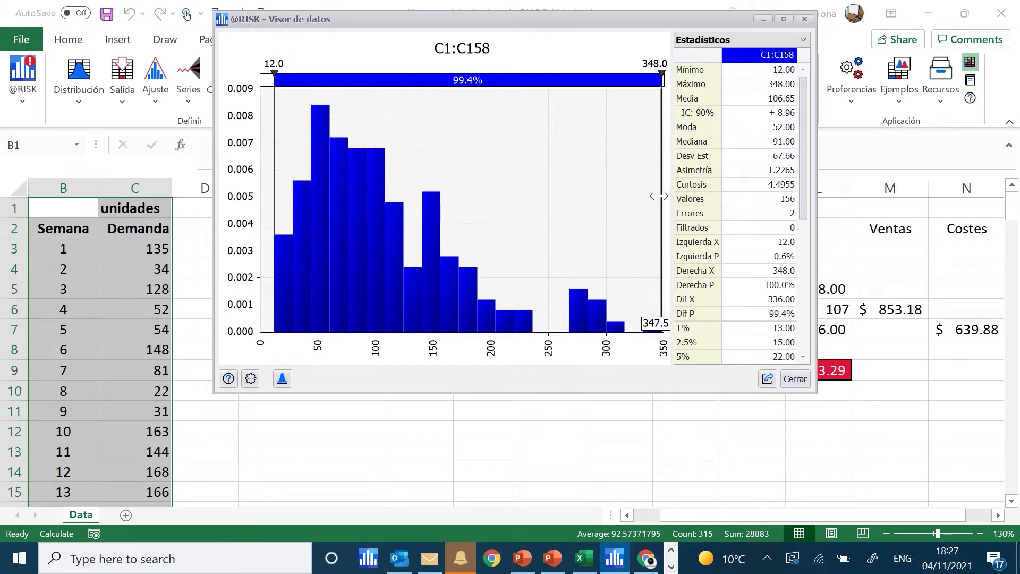
# - Move the histogram's upper delimiter to +∞ and its lower delimiter first to about 10.4, and finally to about 13.9
pyautogui.moveTo(658, 196); pyautogui.dragTo(668, 196)
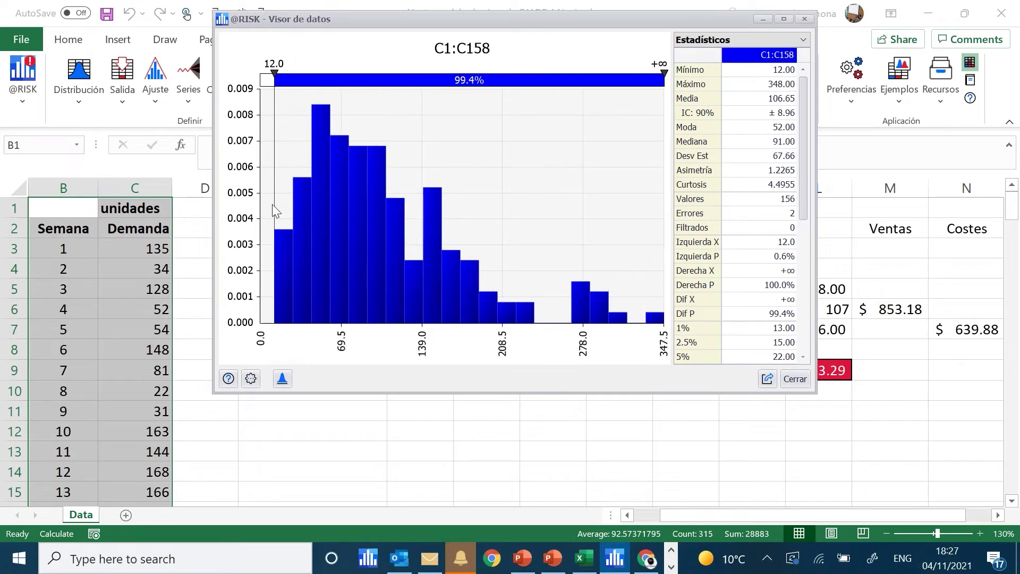
pyautogui.moveTo(273, 204); pyautogui.dragTo(273, 196)
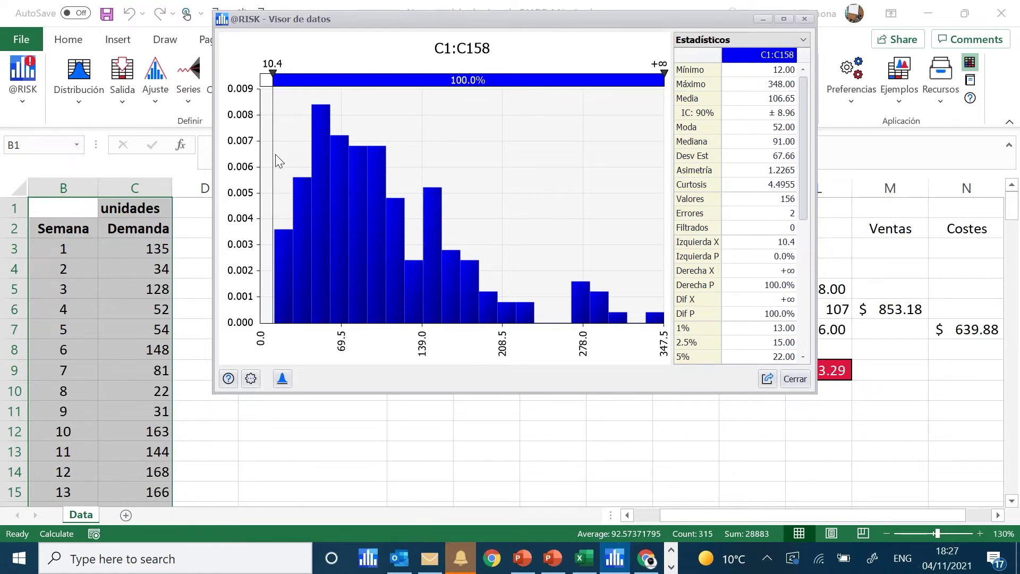
pyautogui.moveTo(273, 154); pyautogui.dragTo(274, 152)
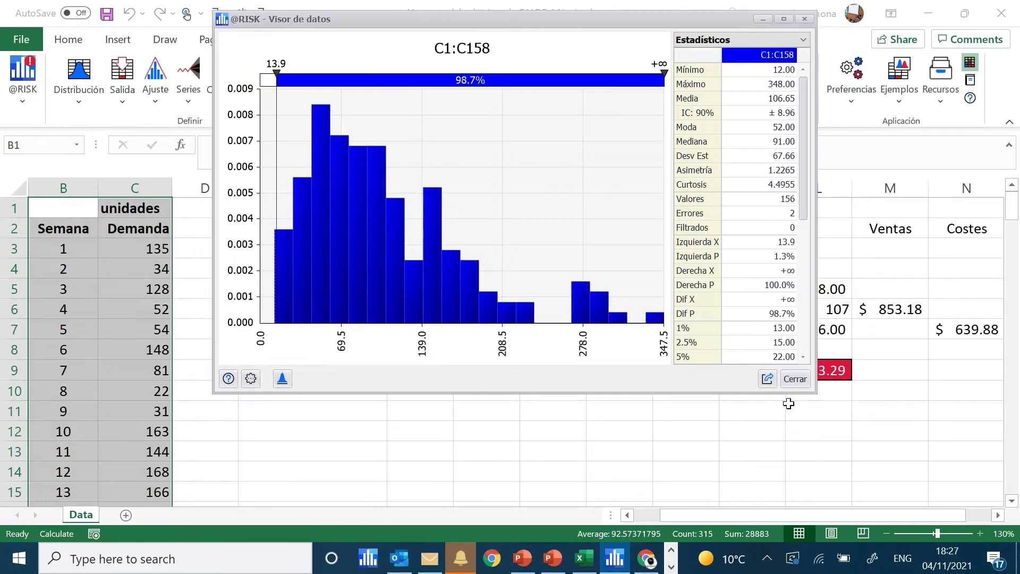
# - Read through the demand statistics and percentiles for C1:C158, and close the data viewer
pyautogui.moveTo(804, 202); pyautogui.dragTo(821, 277)
pyautogui.scroll(-4, 769, 308)
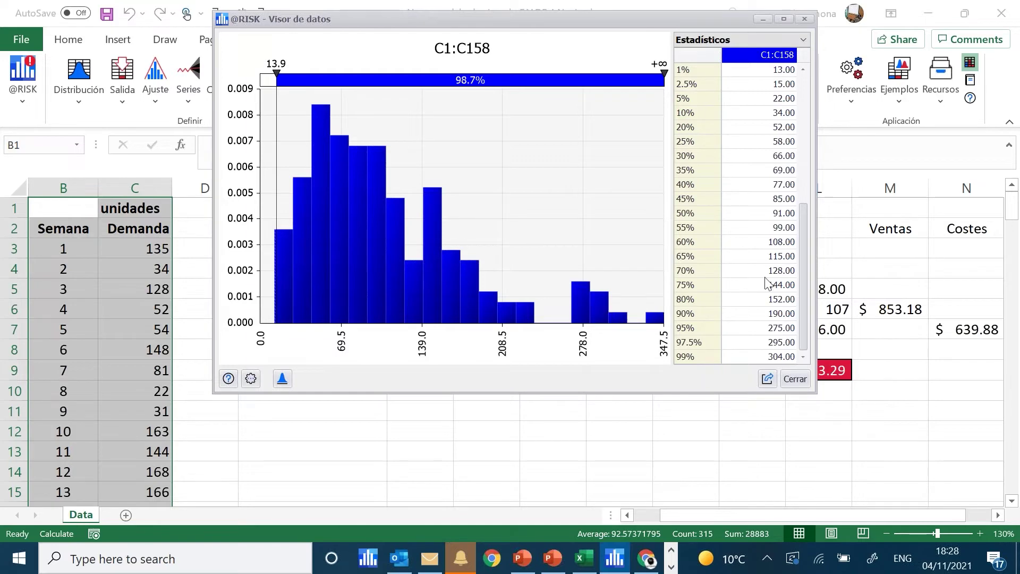
pyautogui.moveTo(802, 296); pyautogui.dragTo(812, 169)
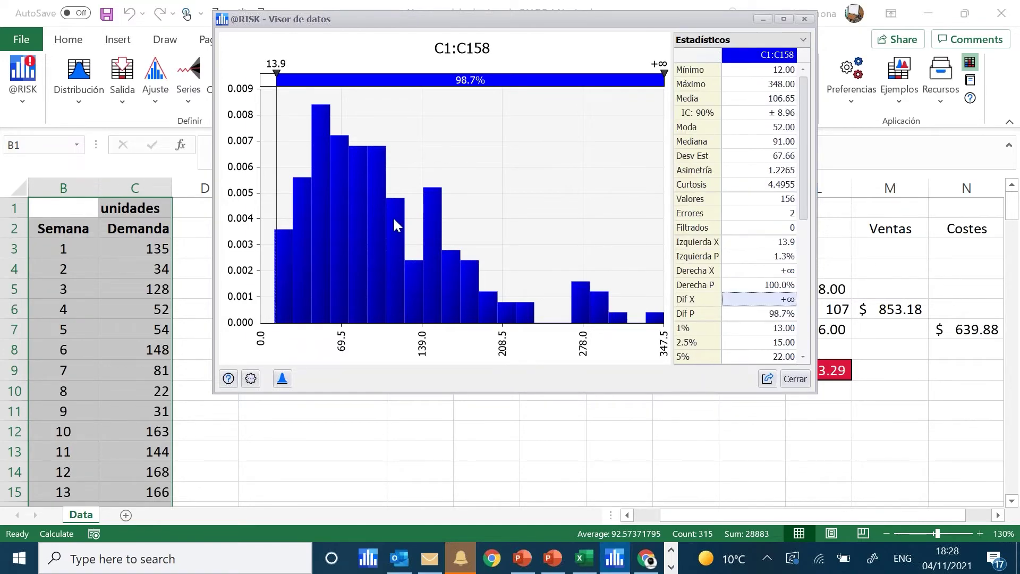
pyautogui.click(788, 378)
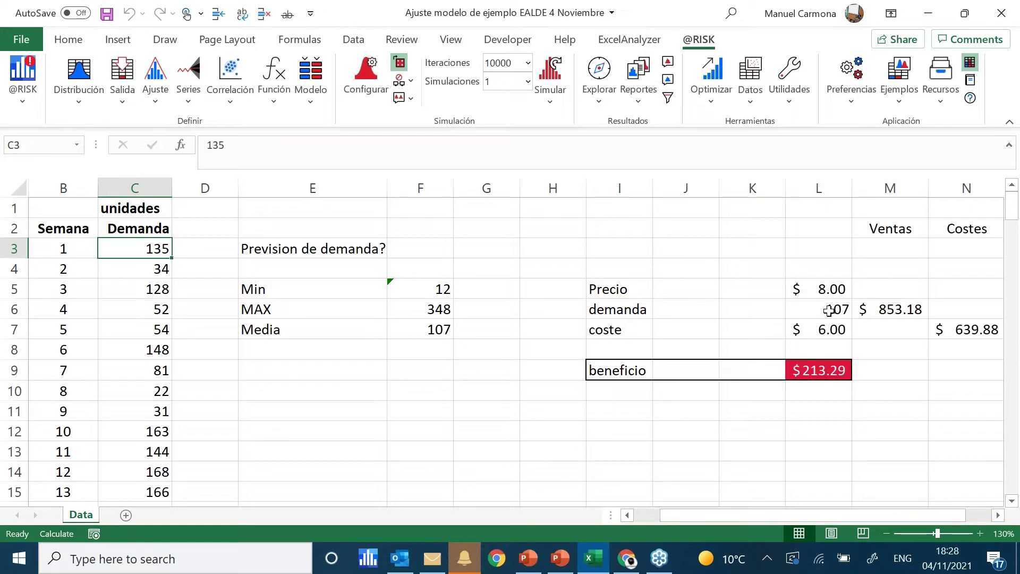
# - Fit distributions to the unidades data in C2:C158 as continuous sample data without a filter, ignoring blank or non-numeric values
pyautogui.click(157, 83)
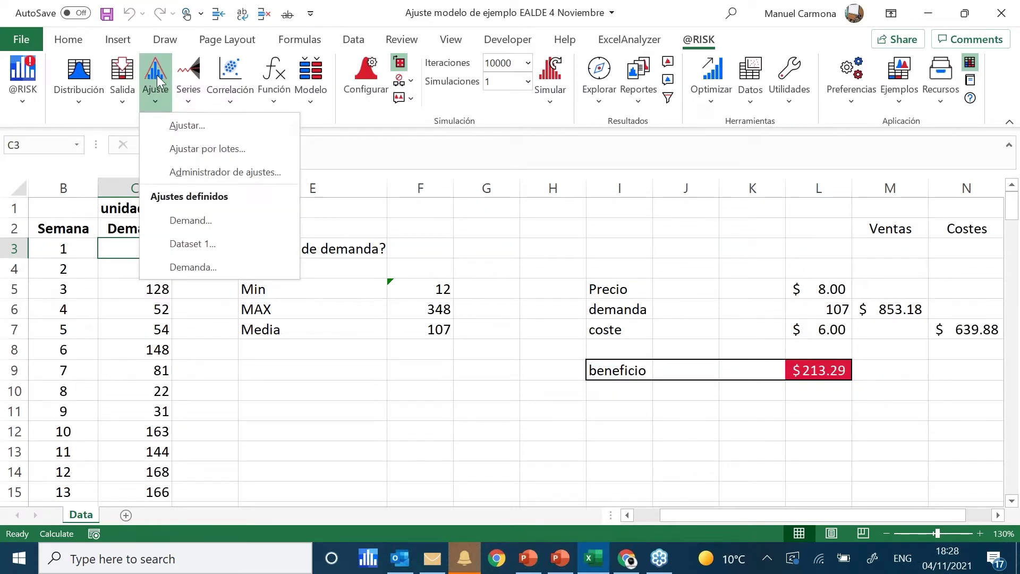
pyautogui.click(187, 126)
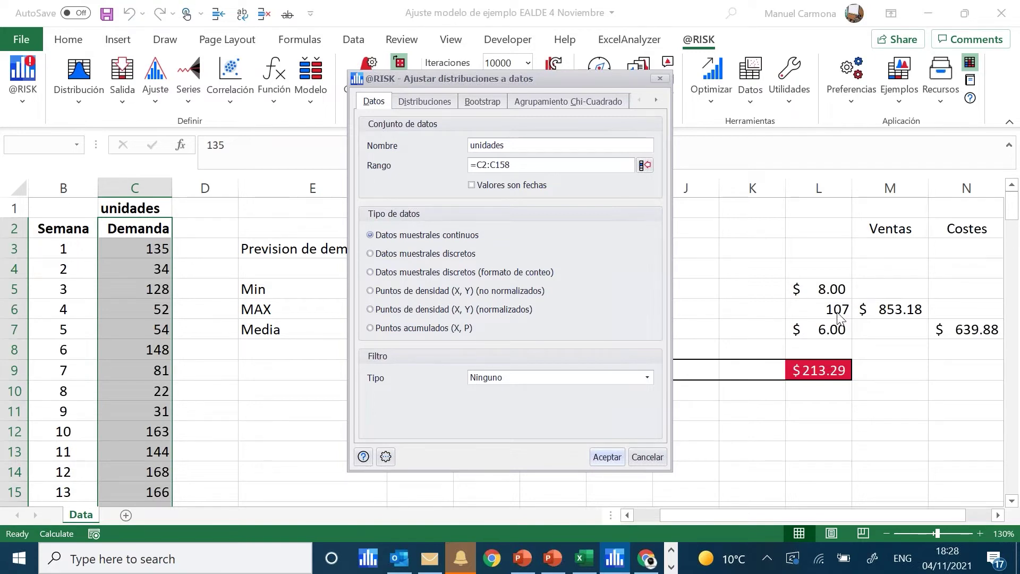
pyautogui.click(608, 457)
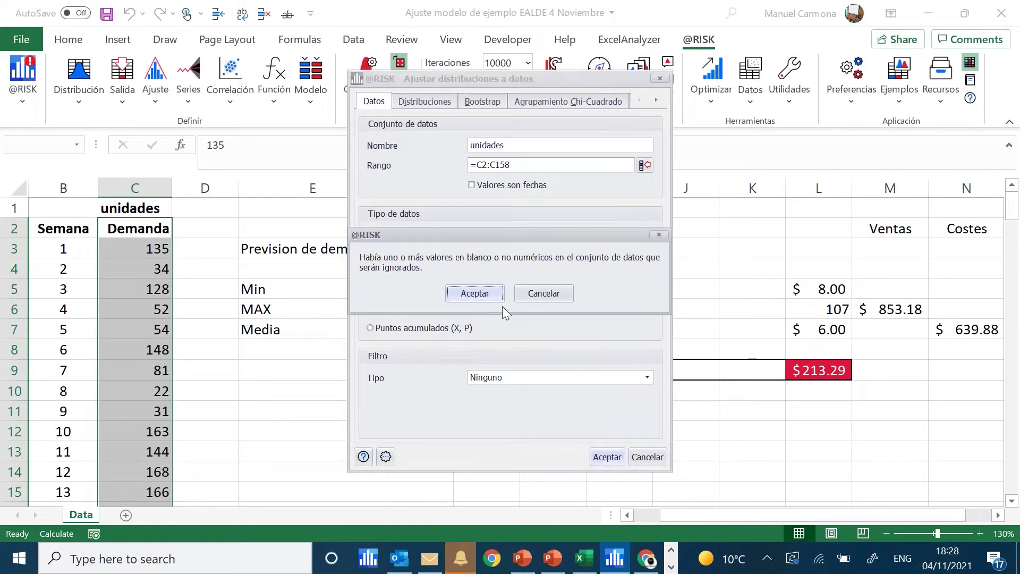
pyautogui.click(476, 301)
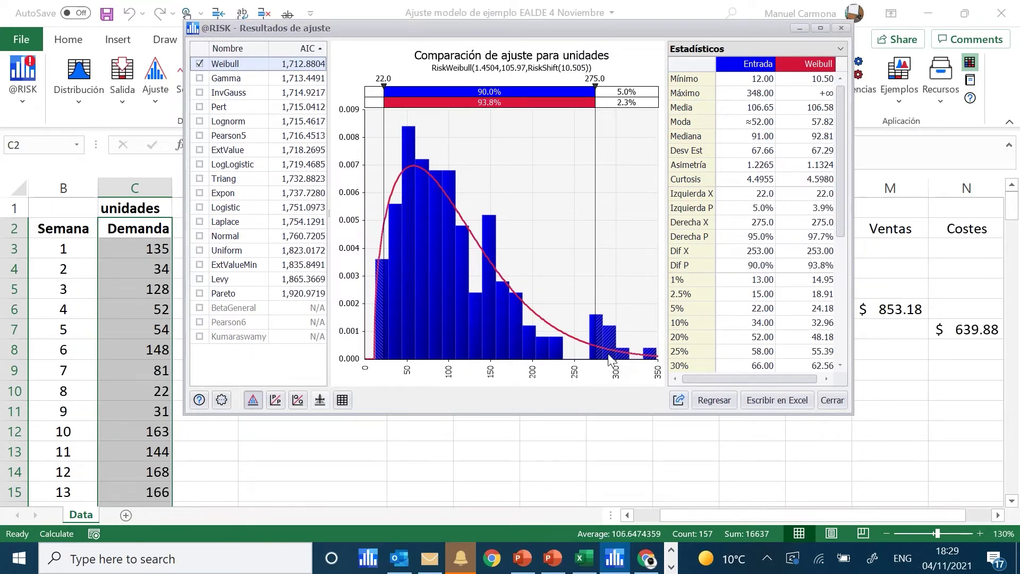
# - Compare the Weibull fit's upper tail with the data by moving the upper delimiter to 232.5 and then to 270
pyautogui.moveTo(595, 347); pyautogui.dragTo(560, 347)
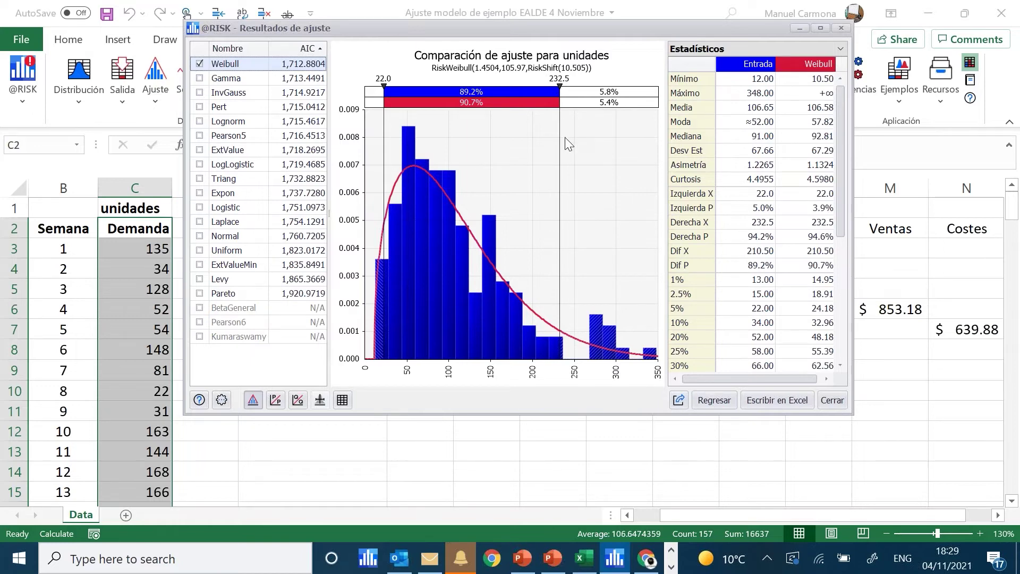
pyautogui.moveTo(559, 144); pyautogui.dragTo(590, 182)
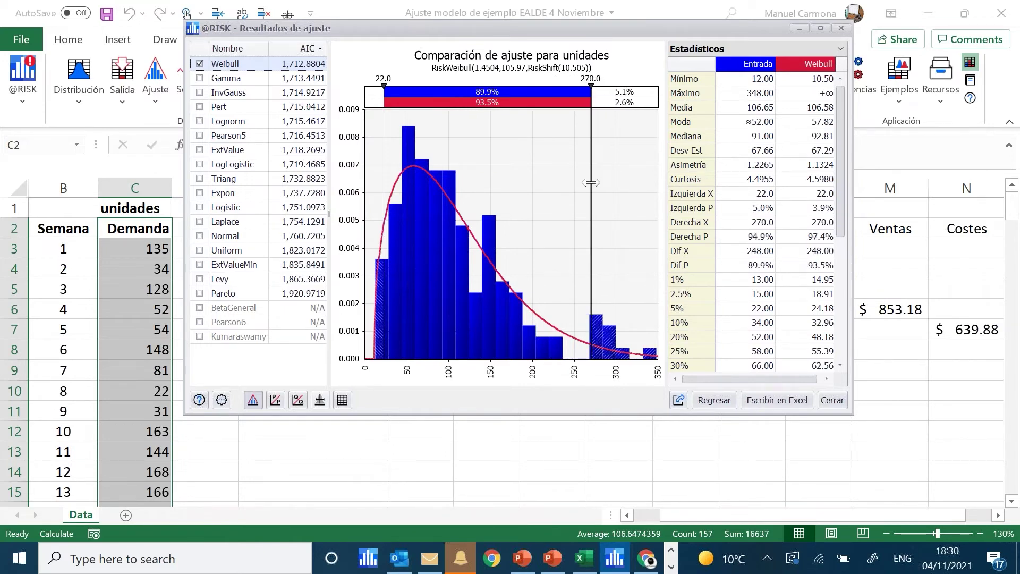
pyautogui.moveTo(590, 183); pyautogui.dragTo(591, 182)
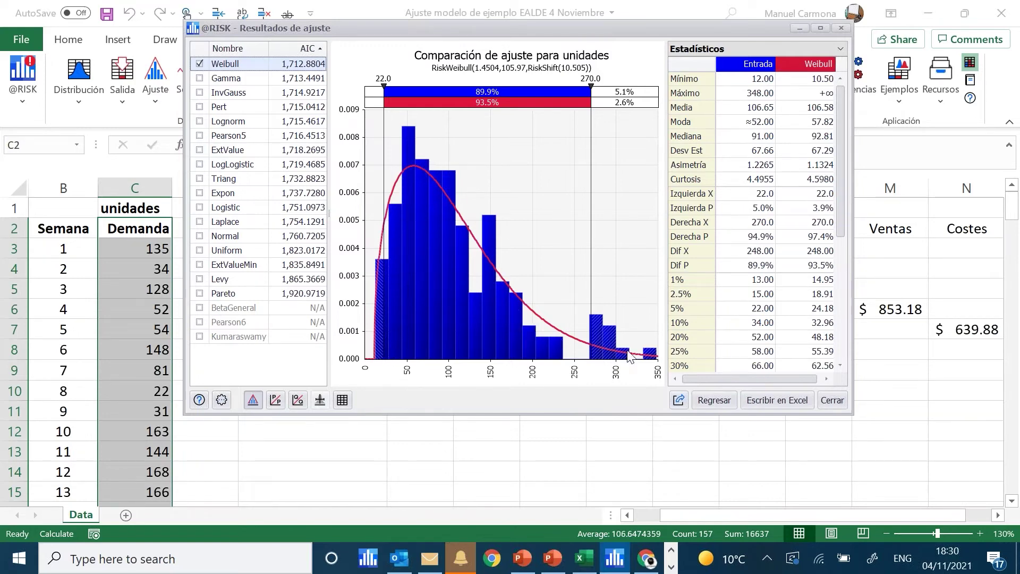
# - Examine the quantile-quantile plot of the Weibull fit, and return to the automatic fit comparison chart
pyautogui.click(296, 402)
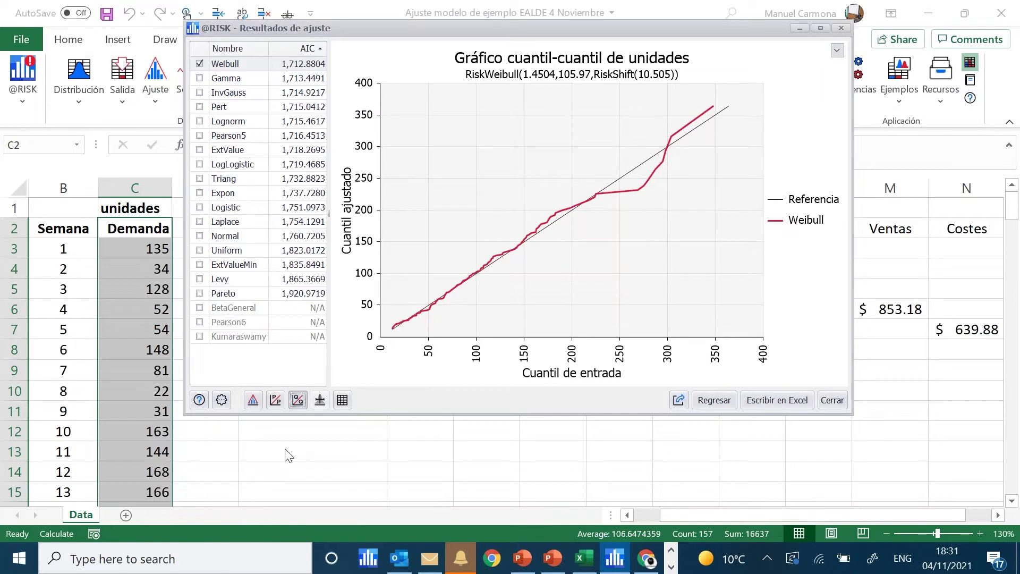
pyautogui.click(253, 400)
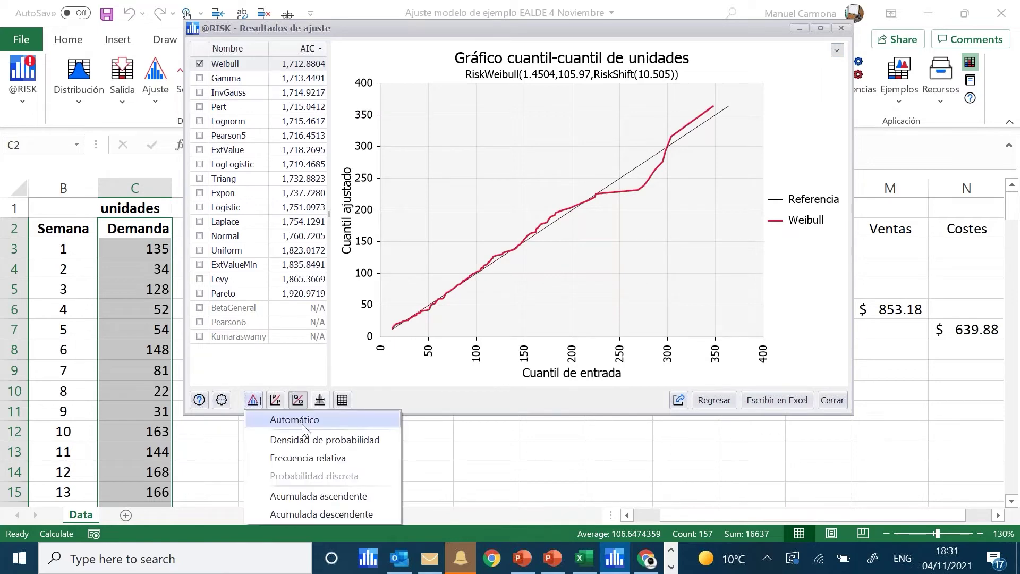
pyautogui.click(302, 424)
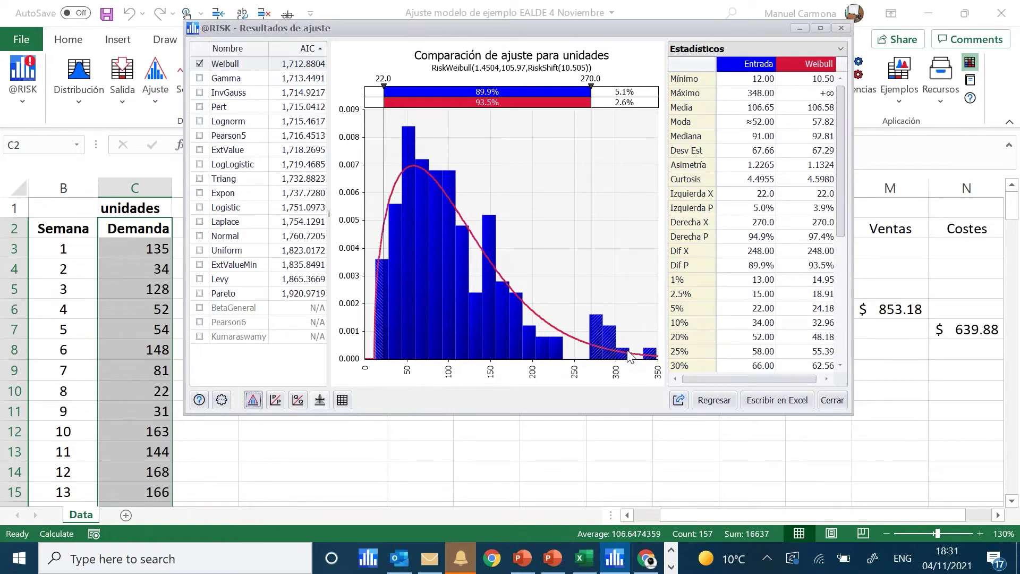
# - Write the best fit by the Akaike criterion (AIC), a Weibull in standard format, into demanda cell L6
pyautogui.click(787, 405)
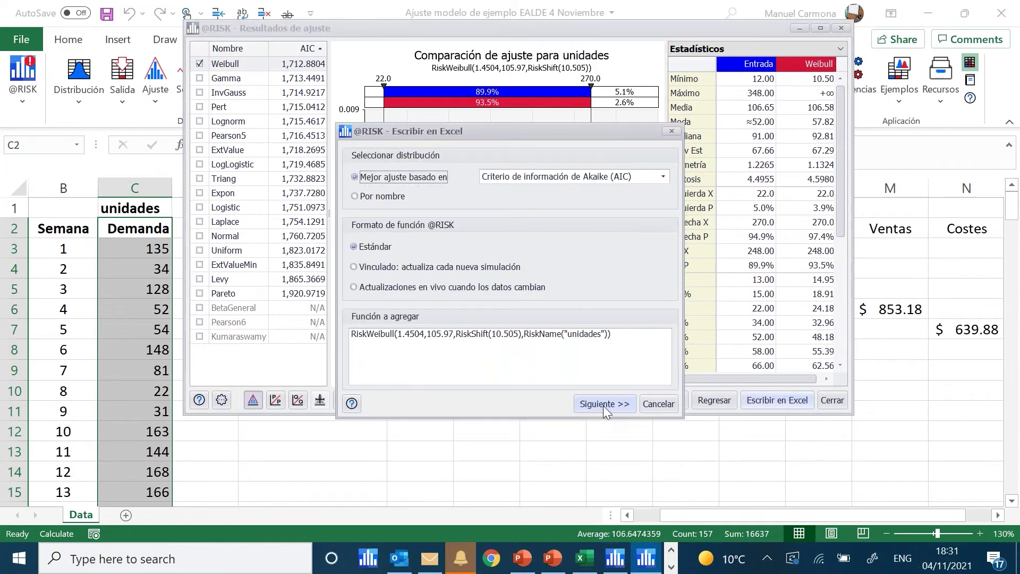
pyautogui.click(603, 404)
pyautogui.click(562, 429)
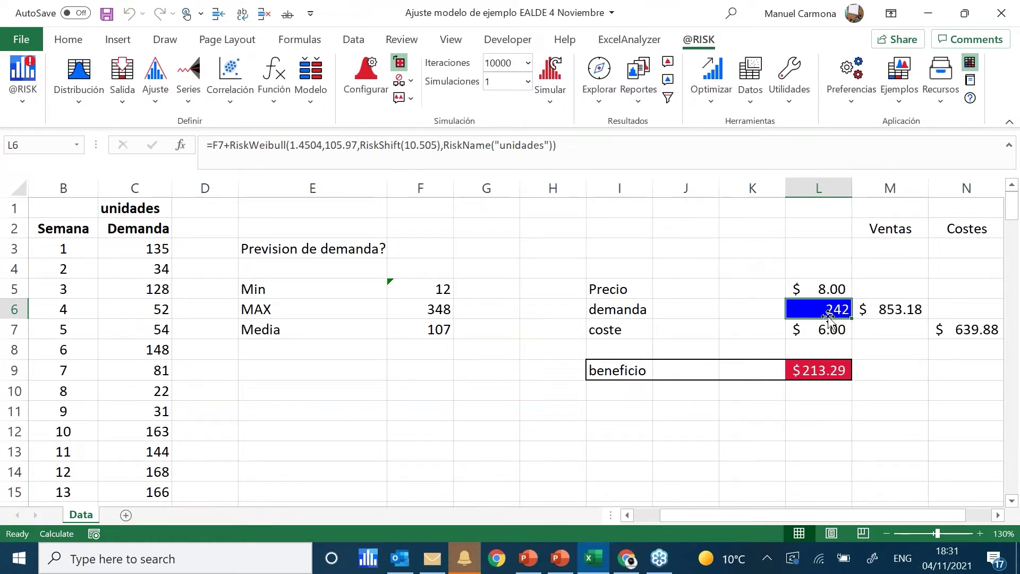
# - Remove the F7+ term from L6 so its formula is =RiskWeibull(1.4504,105.97,RiskShift(10.505),RiskName("unidades"))
pyautogui.doubleClick(218, 144)
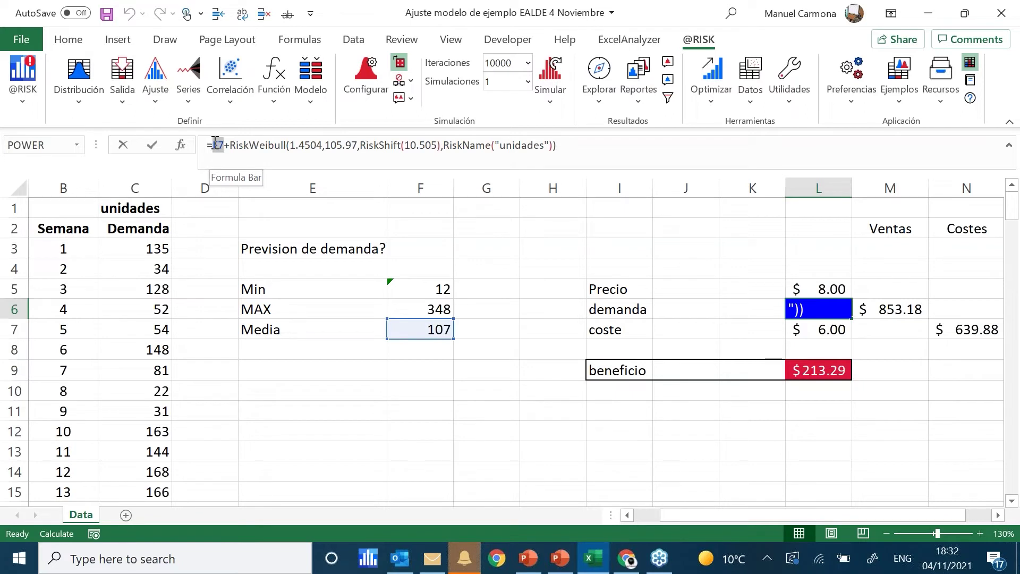
pyautogui.press('Delete')
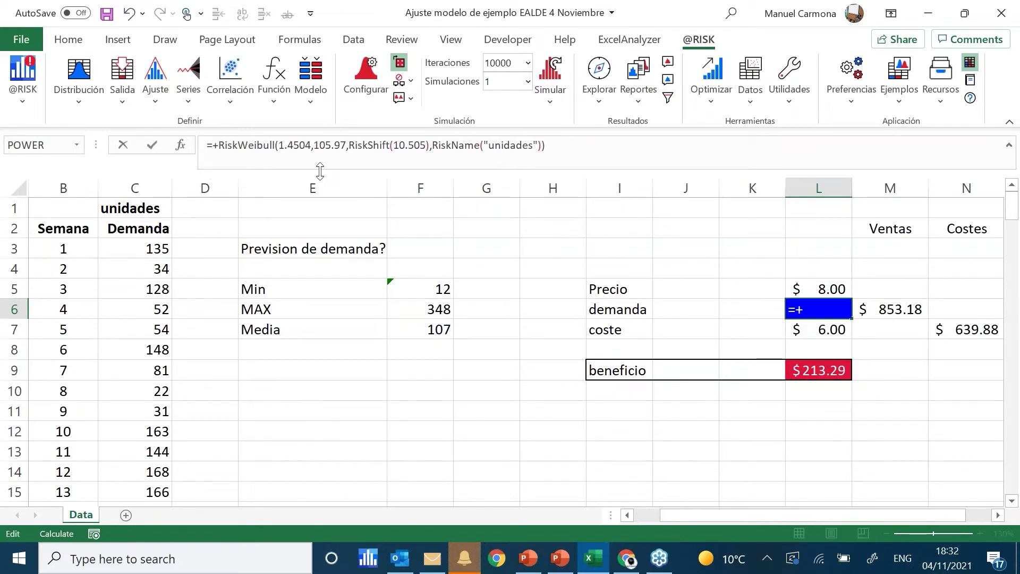
pyautogui.press('BackSpace')
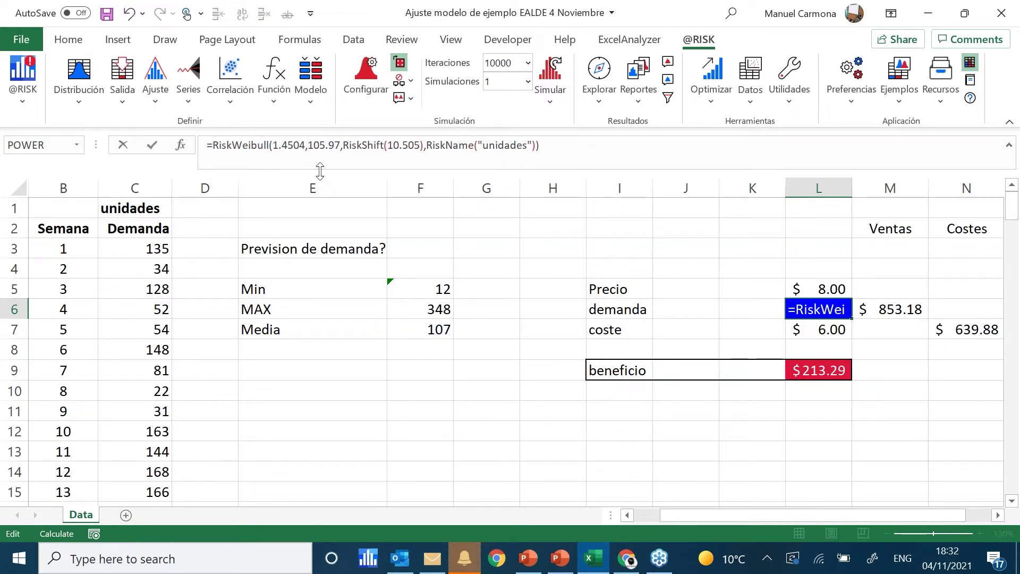
pyautogui.hotkey('ctrl', 'Return')
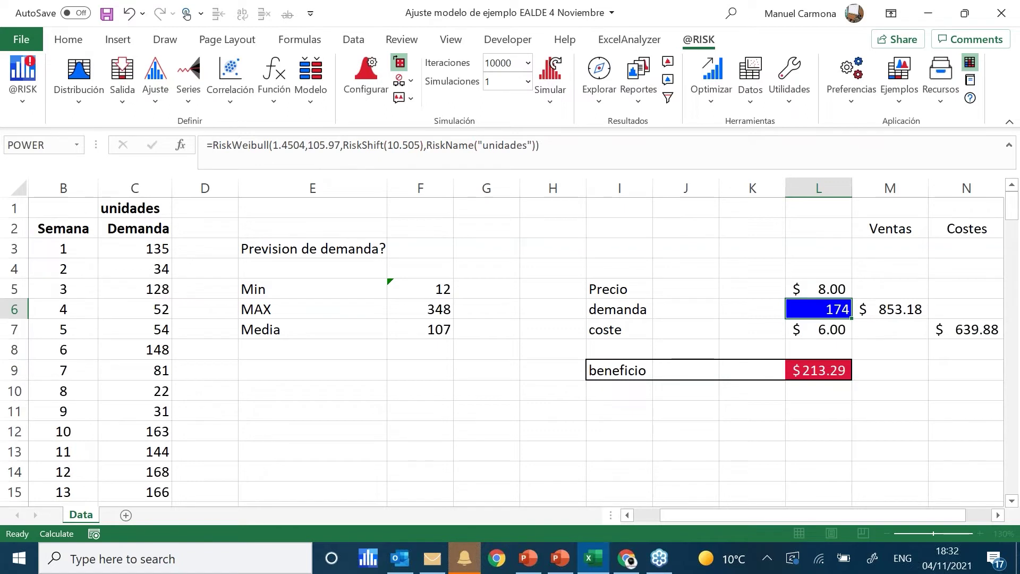
# - Review the Weibull definition in demanda cell L6, and recalculate the sheet repeatedly to draw new random demand values
pyautogui.click(79, 72)
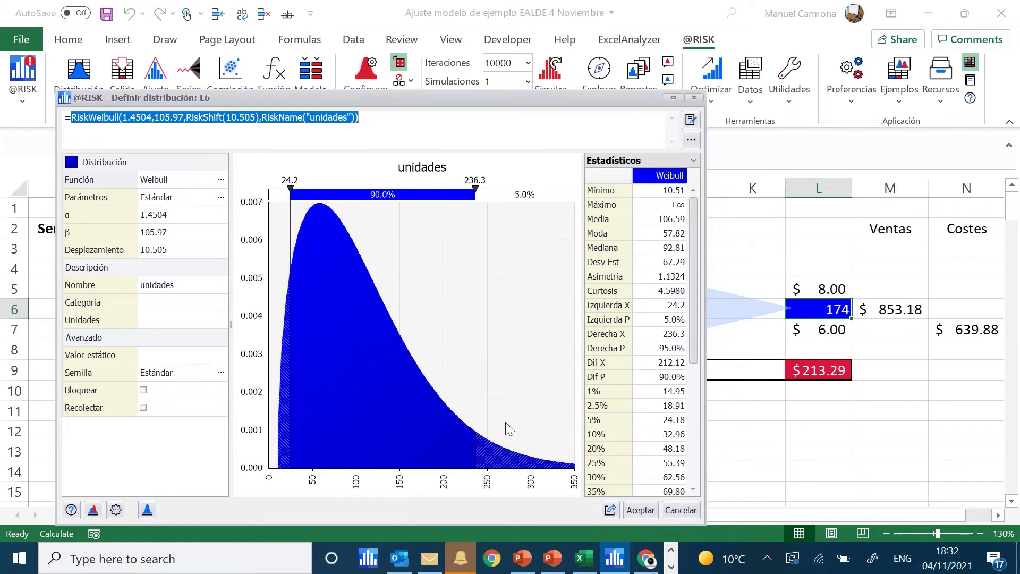
pyautogui.click(700, 97)
pyautogui.press('F9')
pyautogui.press('F9')
pyautogui.press('F9')
pyautogui.press('F9')
pyautogui.press('F9')
pyautogui.press('F9')
pyautogui.press('F9')
pyautogui.press('F9')
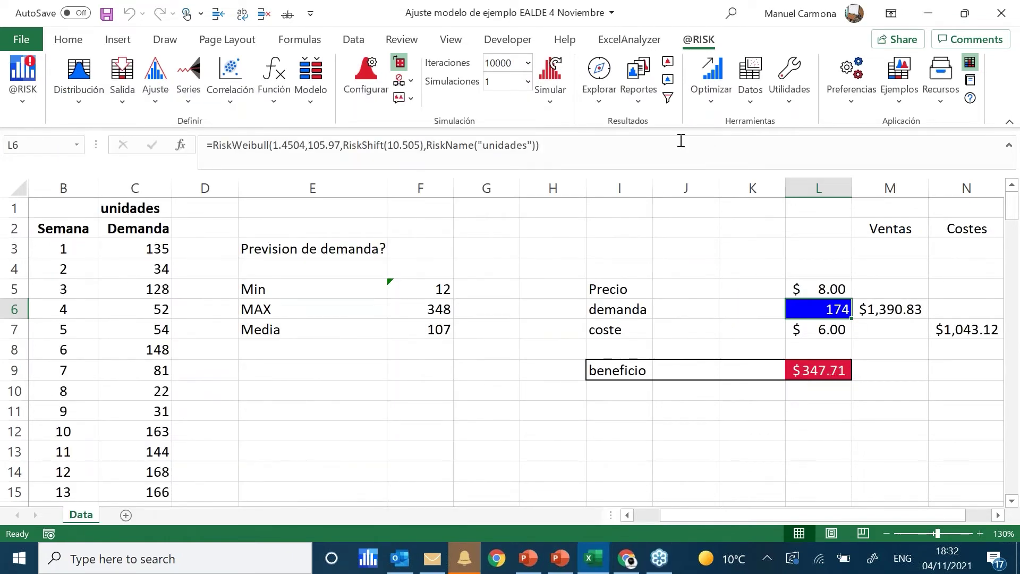
pyautogui.press('F9')
pyautogui.press('F9')
pyautogui.press('F9')
pyautogui.press('F9')
pyautogui.press('F9')
pyautogui.press('F9')
pyautogui.press('F9')
pyautogui.press('F9')
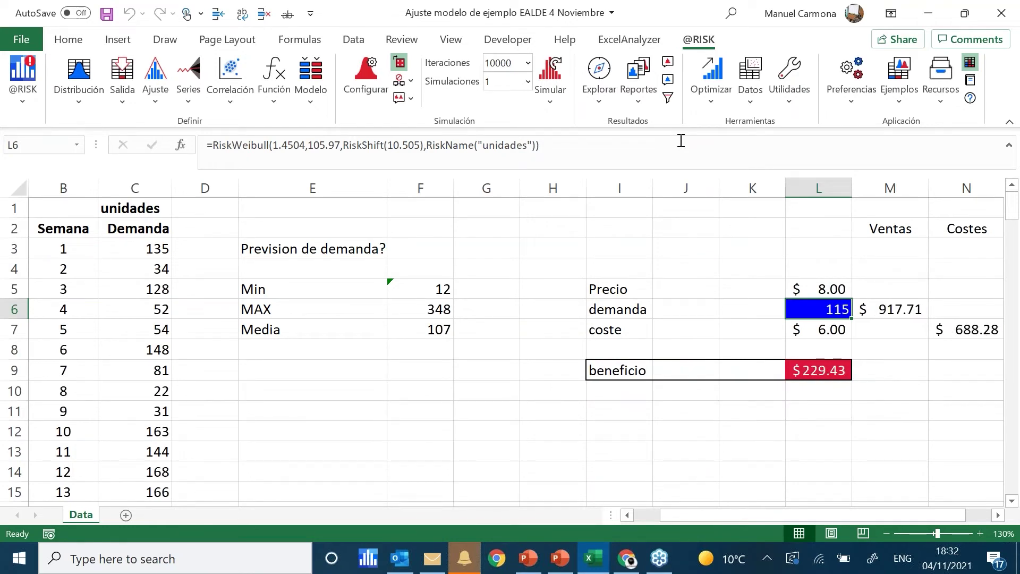
pyautogui.press('F9')
pyautogui.press('F9')
pyautogui.press('F9')
pyautogui.press('F9')
pyautogui.press('F9')
pyautogui.press('F9')
pyautogui.press('F9')
pyautogui.press('F9')
pyautogui.press('F9')
pyautogui.press('F9')
pyautogui.press('F9')
pyautogui.press('F9')
pyautogui.press('F9')
pyautogui.press('F9')
pyautogui.press('F9')
pyautogui.press('F9')
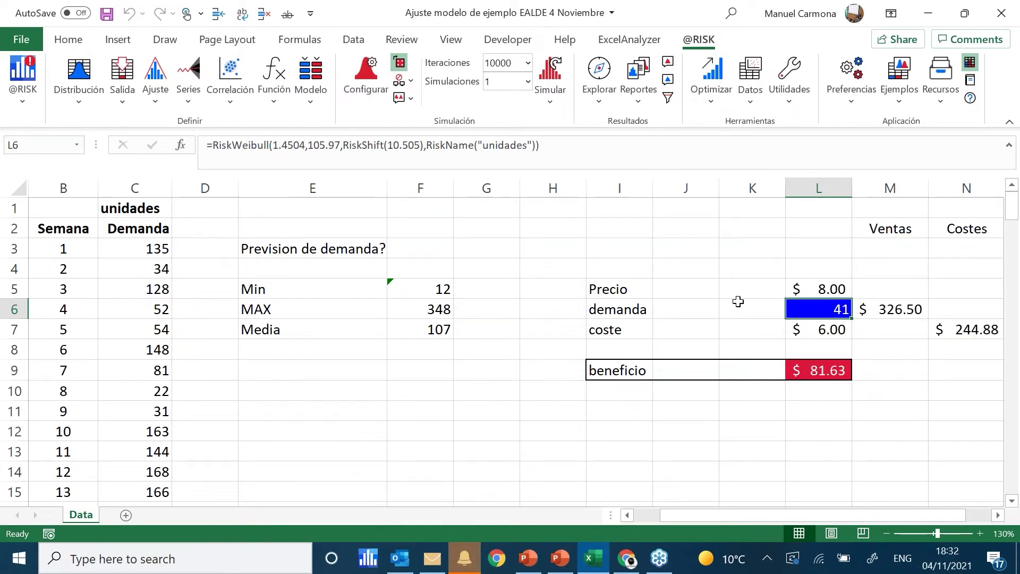
pyautogui.scroll(2, 738, 301)
pyautogui.moveTo(727, 516); pyautogui.dragTo(781, 512)
pyautogui.press('F9')
pyautogui.press('F9')
pyautogui.press('F9')
pyautogui.press('F9')
pyautogui.press('F9')
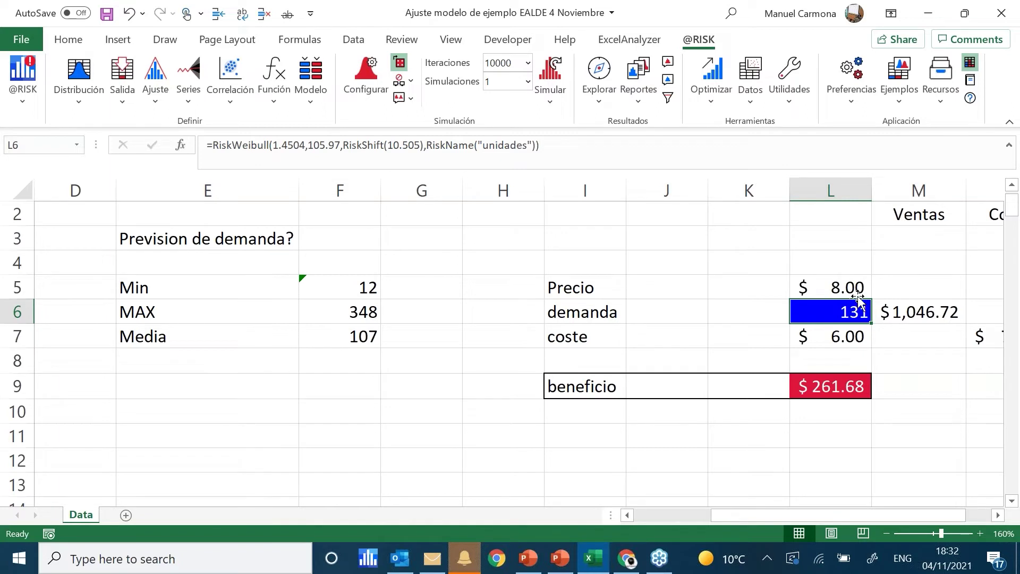
pyautogui.press('F9')
pyautogui.press('F9')
pyautogui.press('F9')
pyautogui.press('F9')
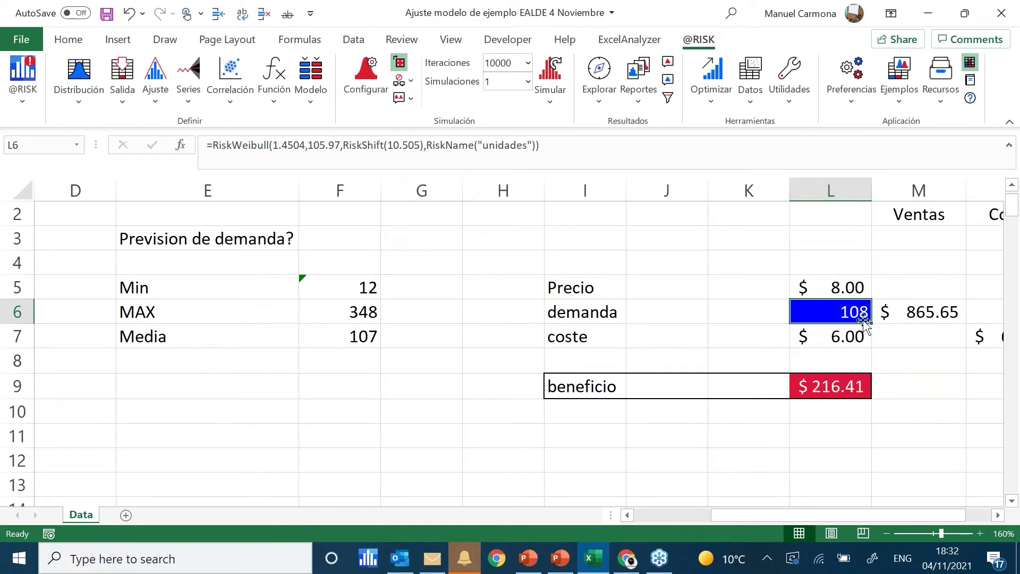
# - Check the demand distribution's curve in L6 again, and recalculate further to examine how each sampled demand drives the beneficio in L9
pyautogui.click(79, 75)
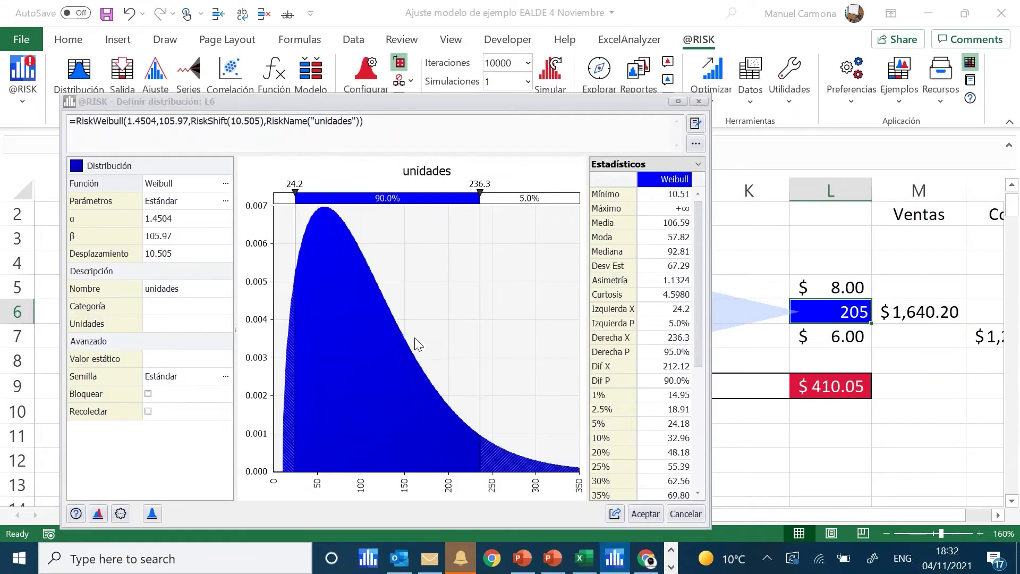
pyautogui.click(699, 101)
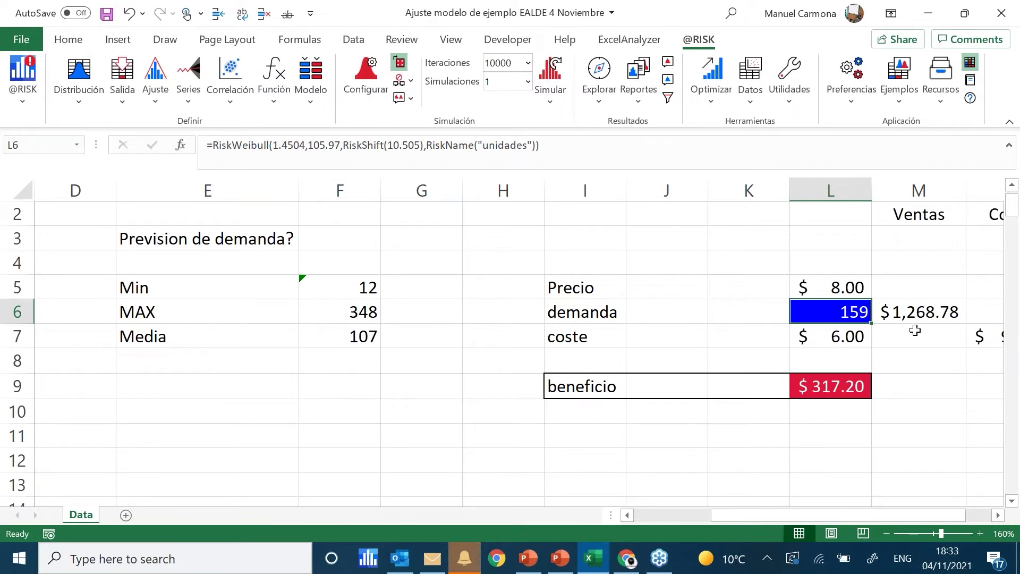
pyautogui.press('F9')
pyautogui.press('F9')
pyautogui.press('F9')
pyautogui.press('F9')
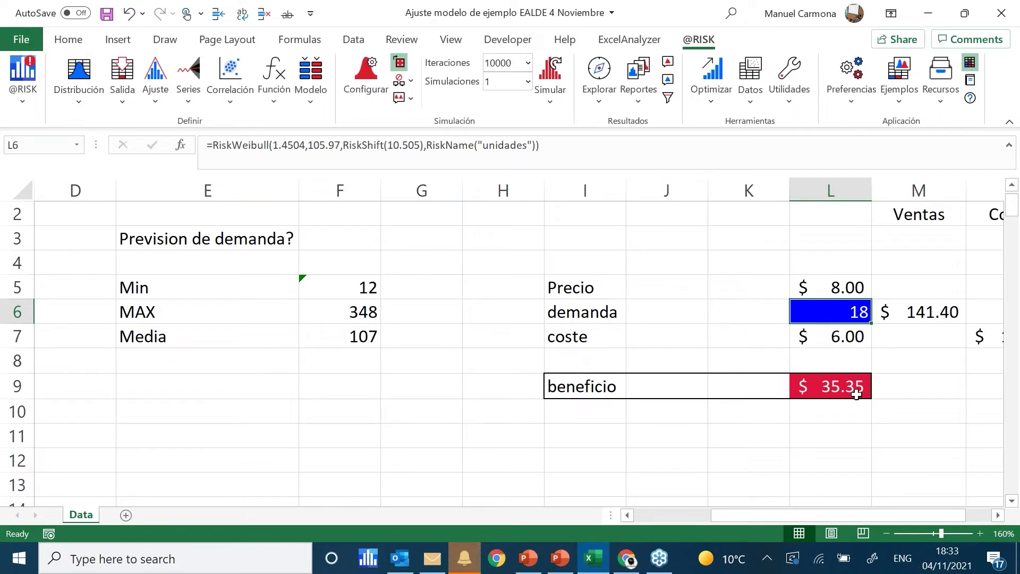
pyautogui.press('F9')
pyautogui.press('F9')
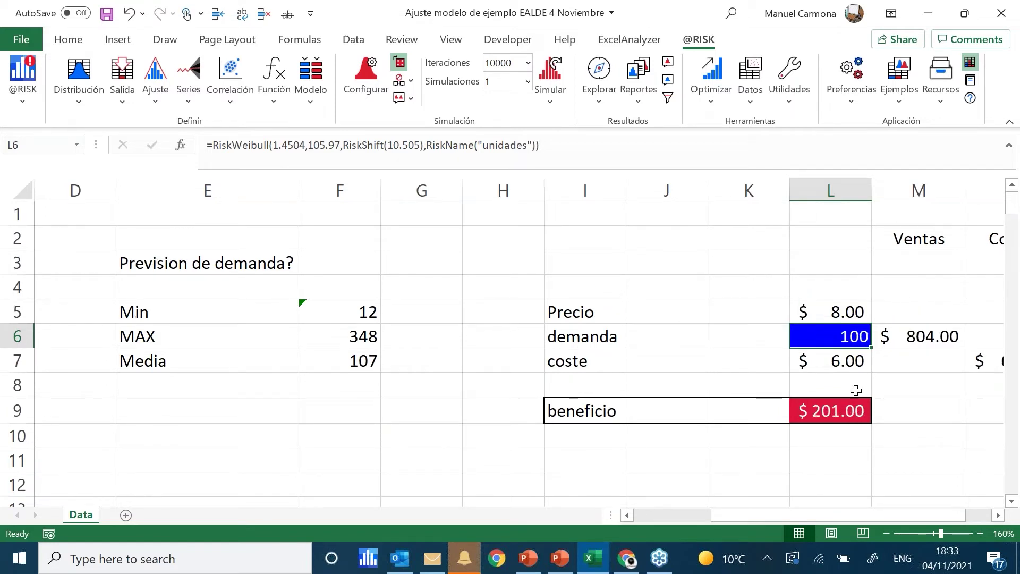
pyautogui.scroll(-1, 855, 391)
pyautogui.press('F9')
pyautogui.press('F9')
pyautogui.press('F9')
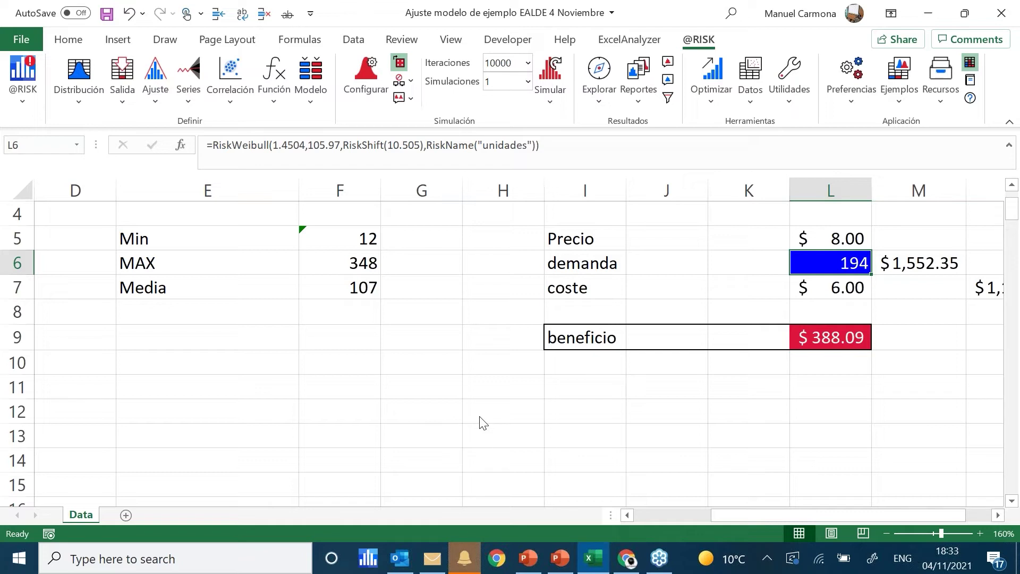
# - Set the number of iterations to 5000 and run the simulation with the beneficio output cell L9 selected
pyautogui.click(529, 64)
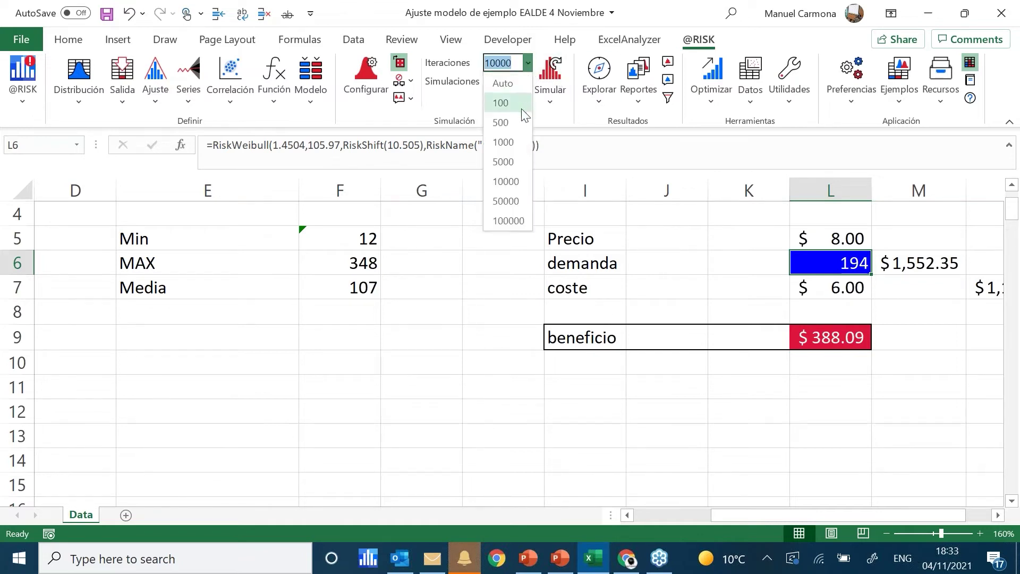
pyautogui.click(511, 163)
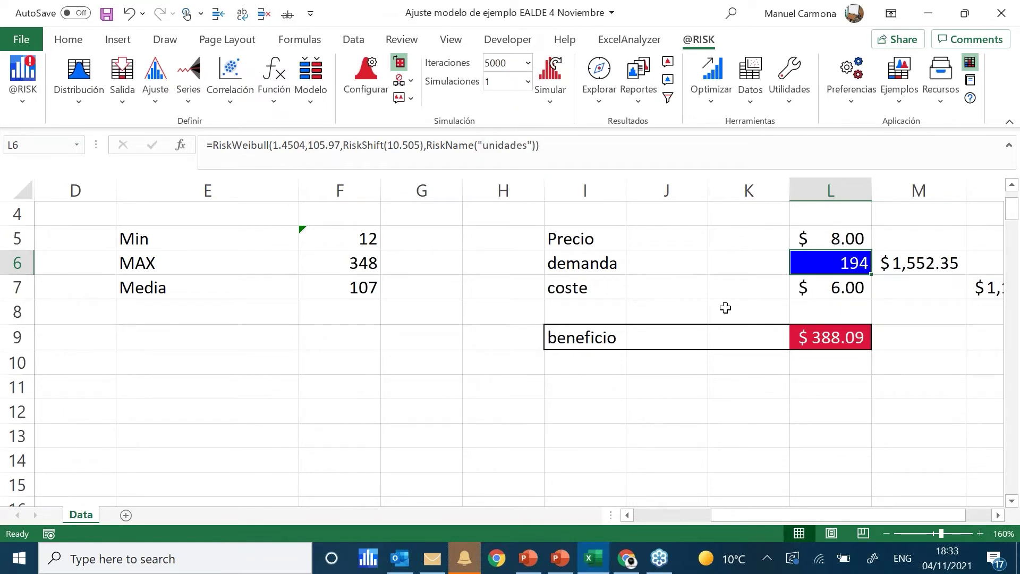
pyautogui.click(832, 340)
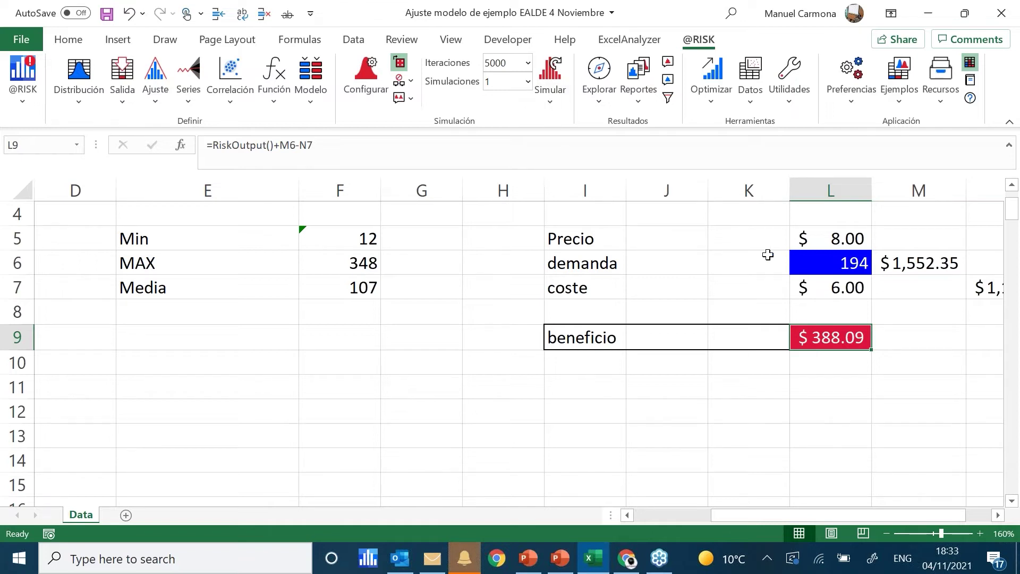
pyautogui.click(555, 73)
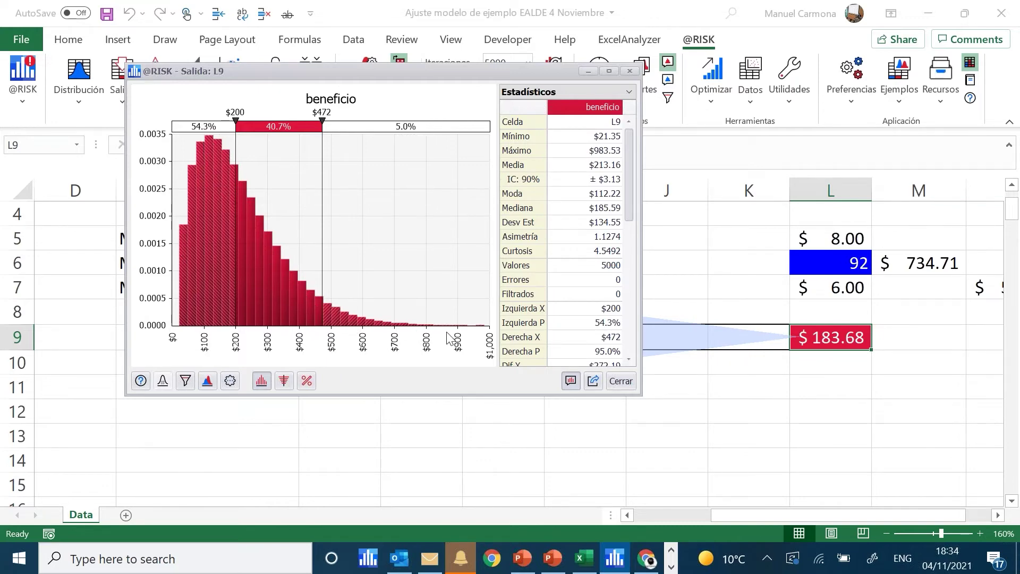
# - Go through the model's input cells L5 to L7 and examine the simulated demand distribution of L6
pyautogui.click(859, 239)
pyautogui.click(859, 238)
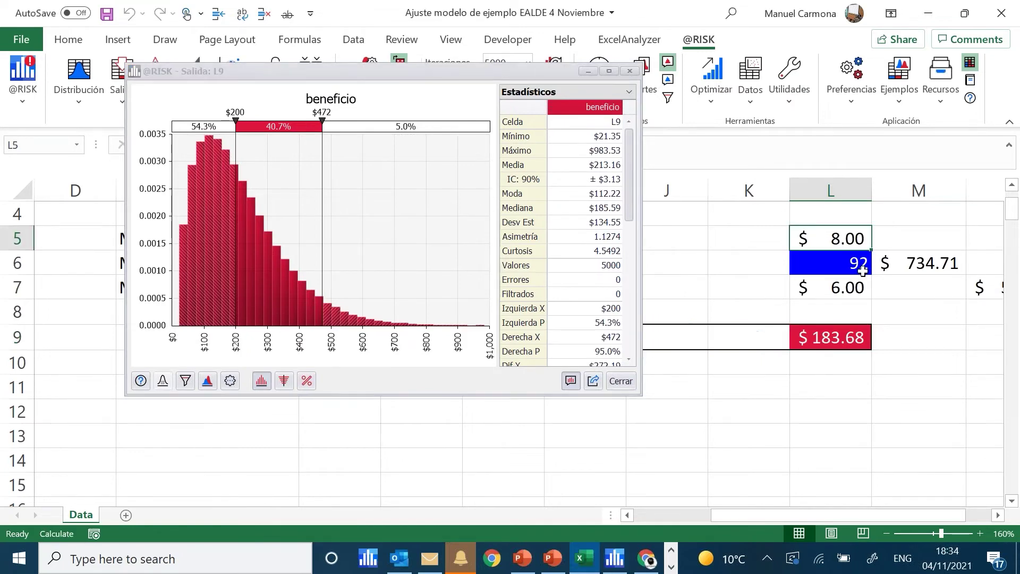
pyautogui.press('Down')
pyautogui.press('Down')
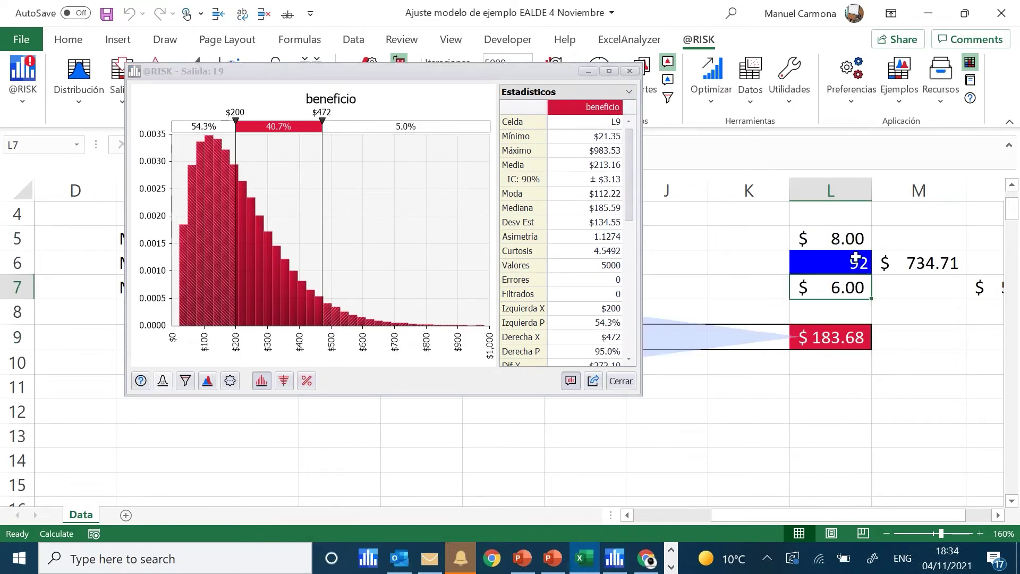
pyautogui.click(856, 258)
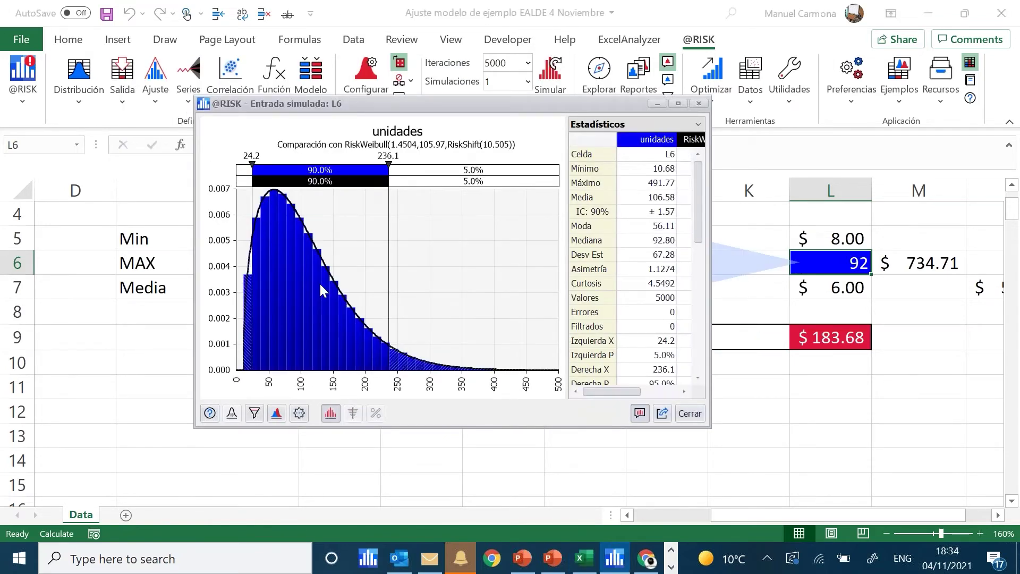
# - Examine the simulated beneficio distribution of L9 with the upper delimiter moved to $600, and close the results chart
pyautogui.press('Down')
pyautogui.press('Down')
pyautogui.press('Down')
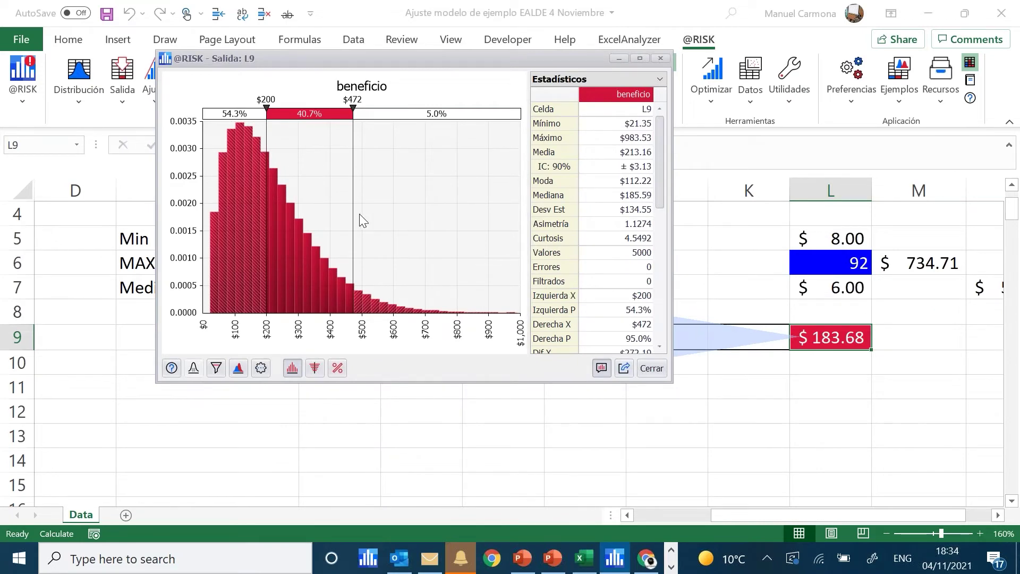
pyautogui.moveTo(353, 219); pyautogui.dragTo(393, 220)
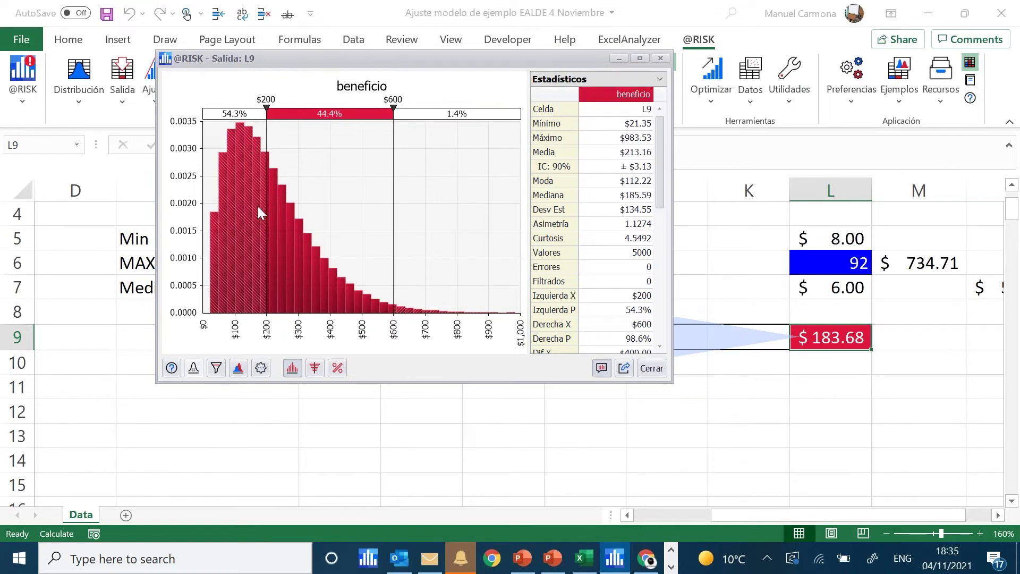
pyautogui.click(659, 58)
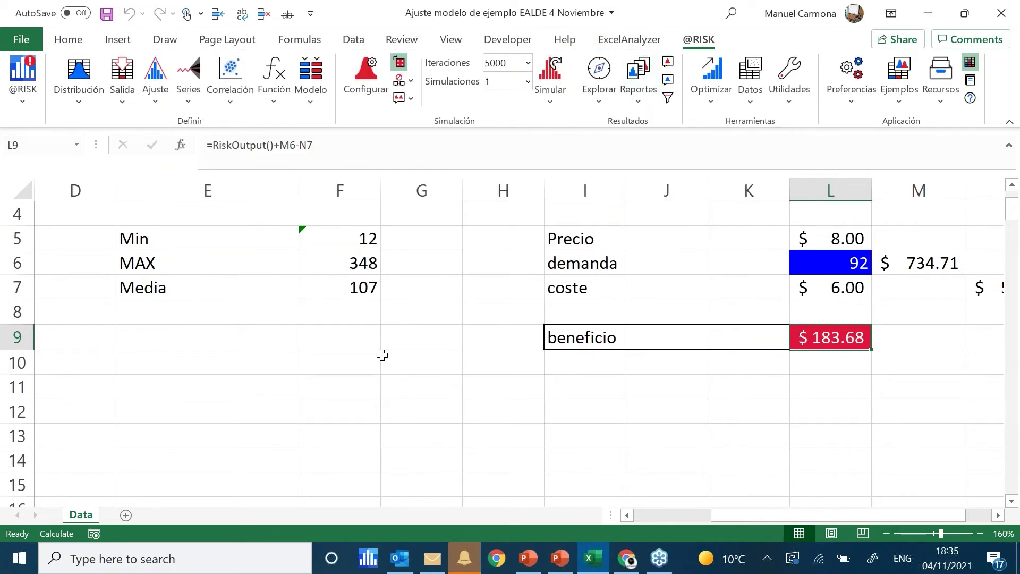
# - Review the fixed price in L5 and the fixed unit cost in L7 of the profit model
pyautogui.click(859, 520)
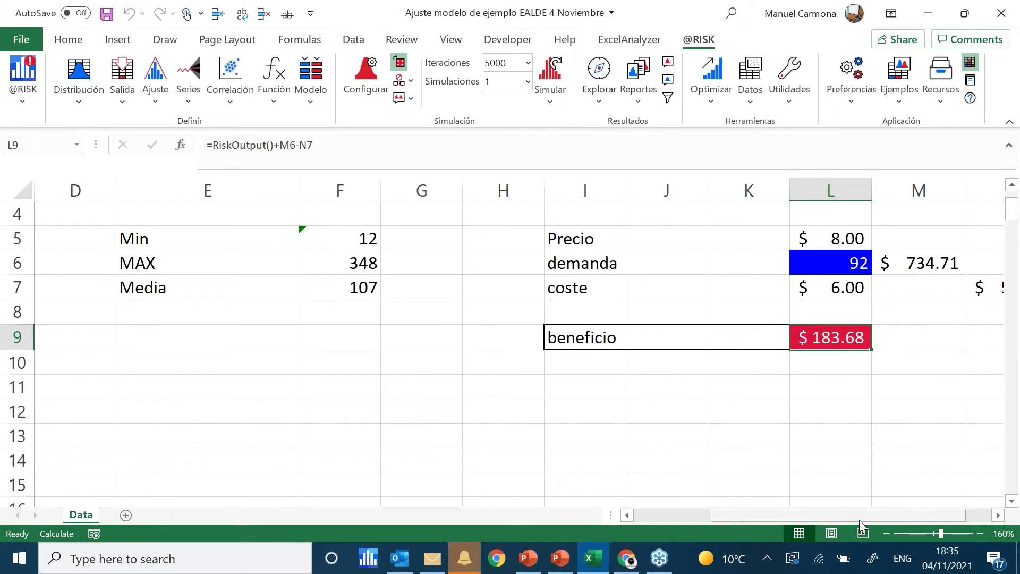
pyautogui.moveTo(859, 520); pyautogui.dragTo(877, 519)
pyautogui.scroll(1, 407, 322)
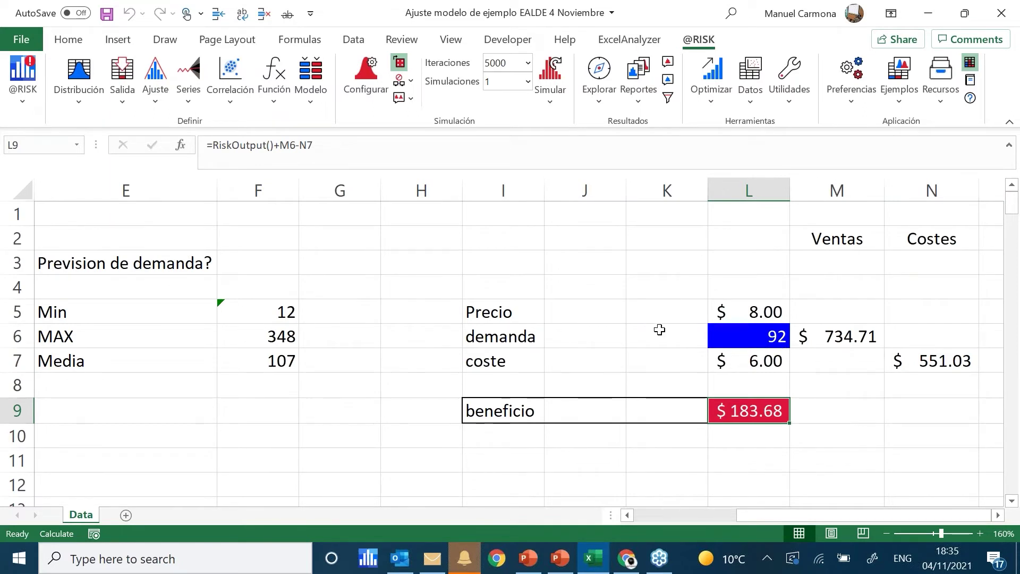
pyautogui.scroll(-1, 657, 330)
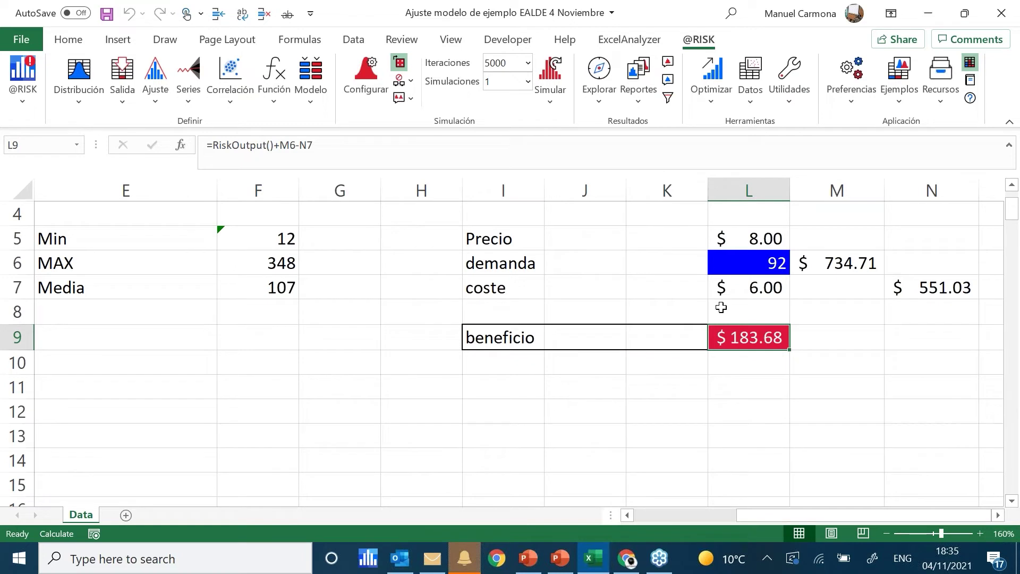
pyautogui.click(779, 288)
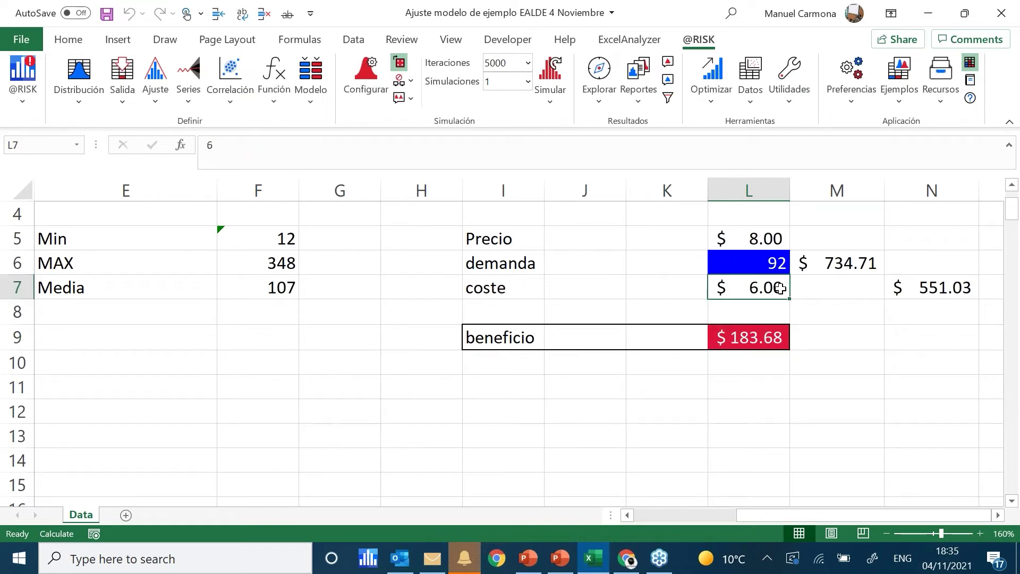
pyautogui.click(768, 239)
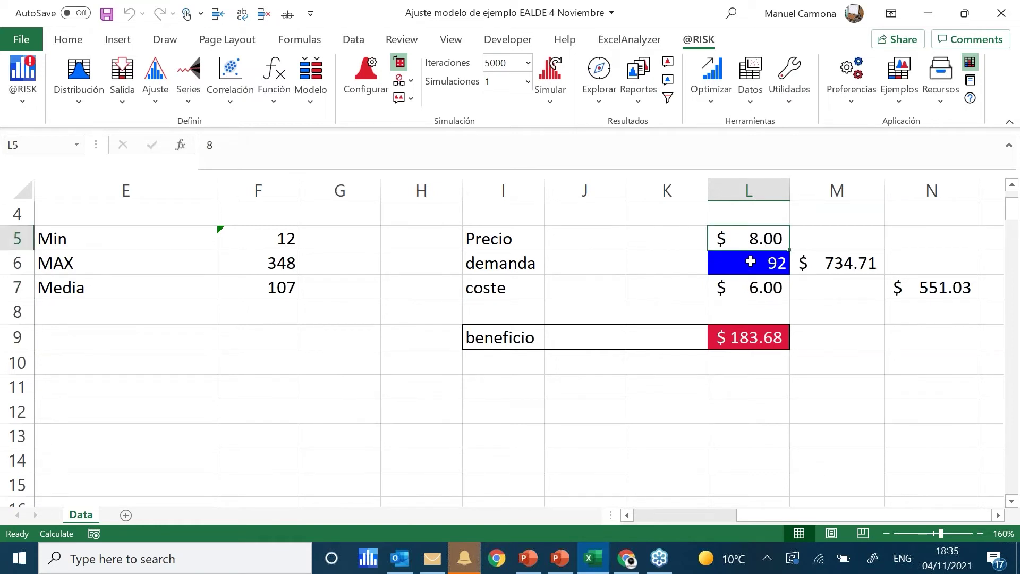
pyautogui.click(756, 288)
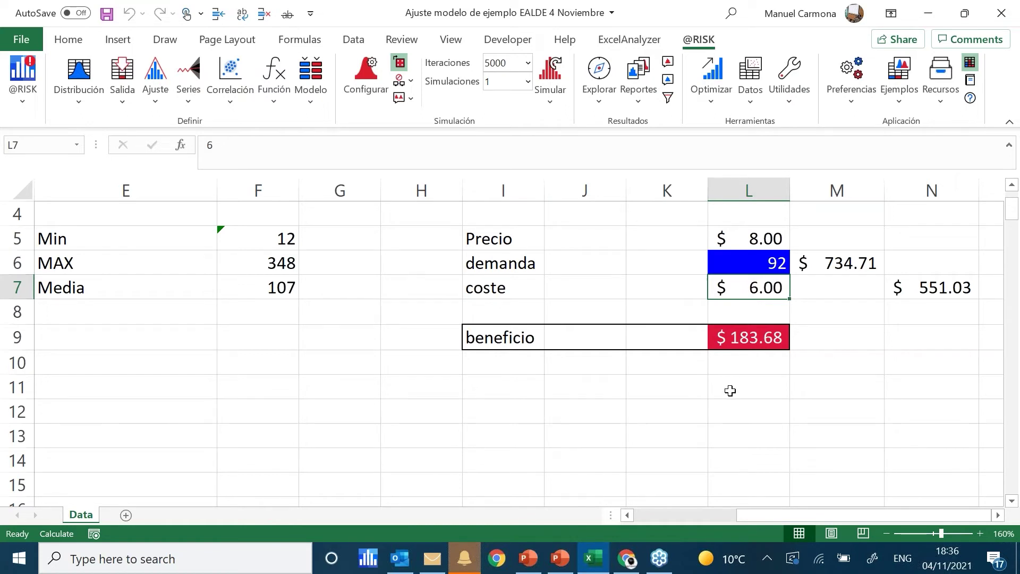
# - Review the minimum, most likely and maximum cost estimates in K18, L18 and M18
pyautogui.scroll(-1, 730, 390)
pyautogui.scroll(-1, 729, 391)
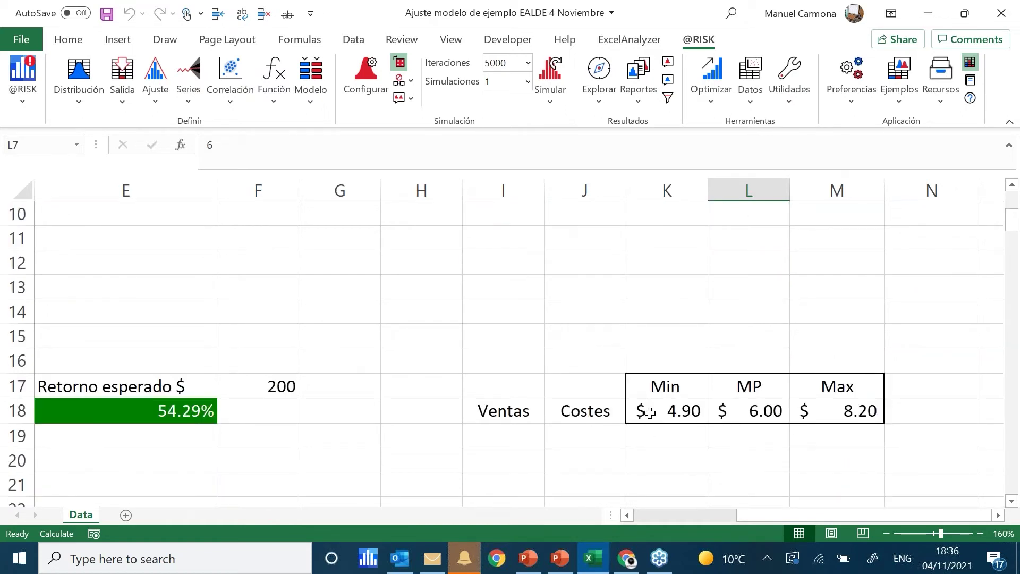
pyautogui.click(673, 410)
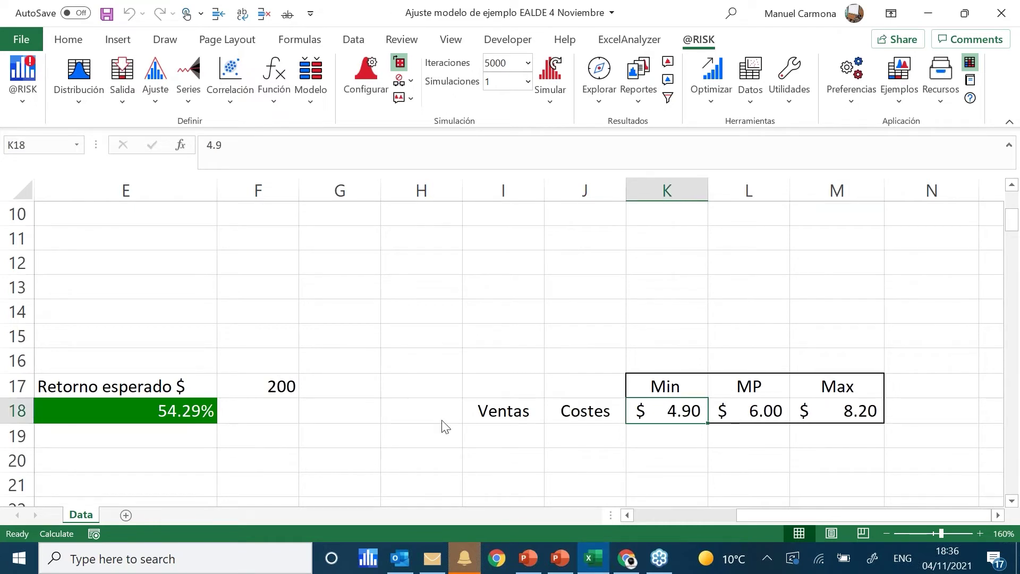
pyautogui.click(674, 412)
pyautogui.scroll(3, 721, 334)
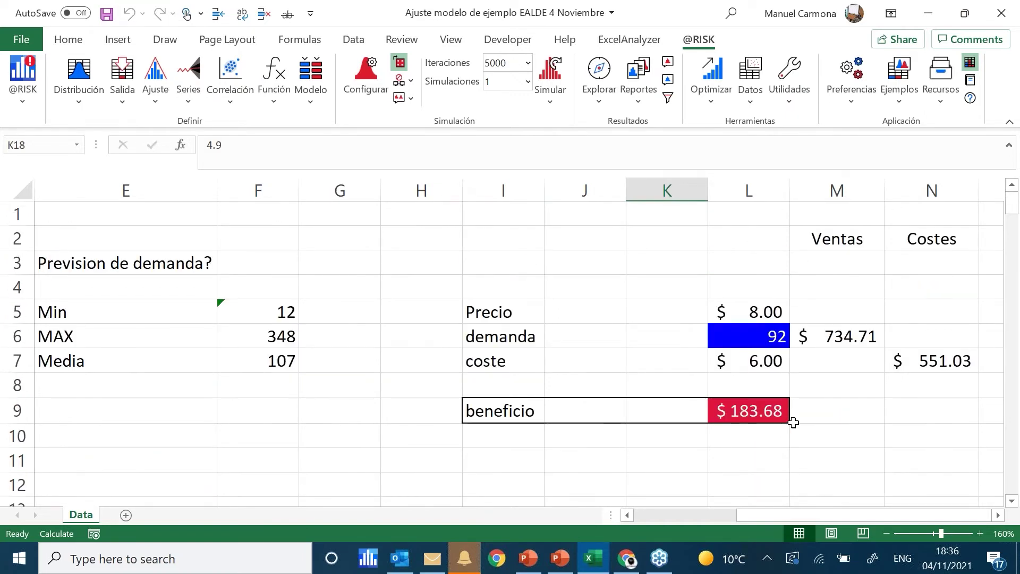
pyautogui.scroll(-2, 793, 423)
pyautogui.click(754, 484)
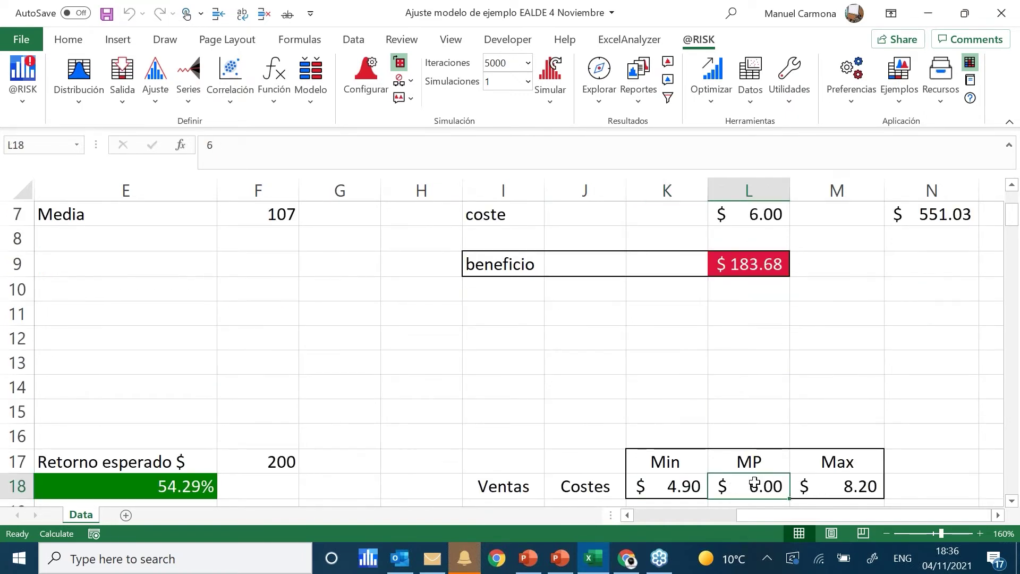
pyautogui.click(854, 488)
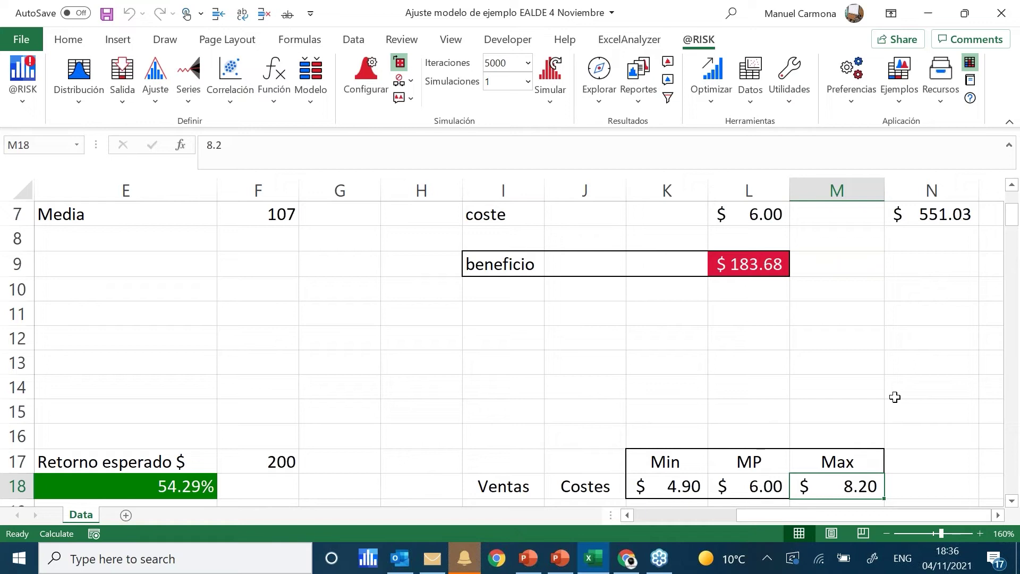
# - Replace the fixed unit cost in L7 with the triangular distribution formula =RiskTriang(K18,L18,M18)
pyautogui.click(749, 215)
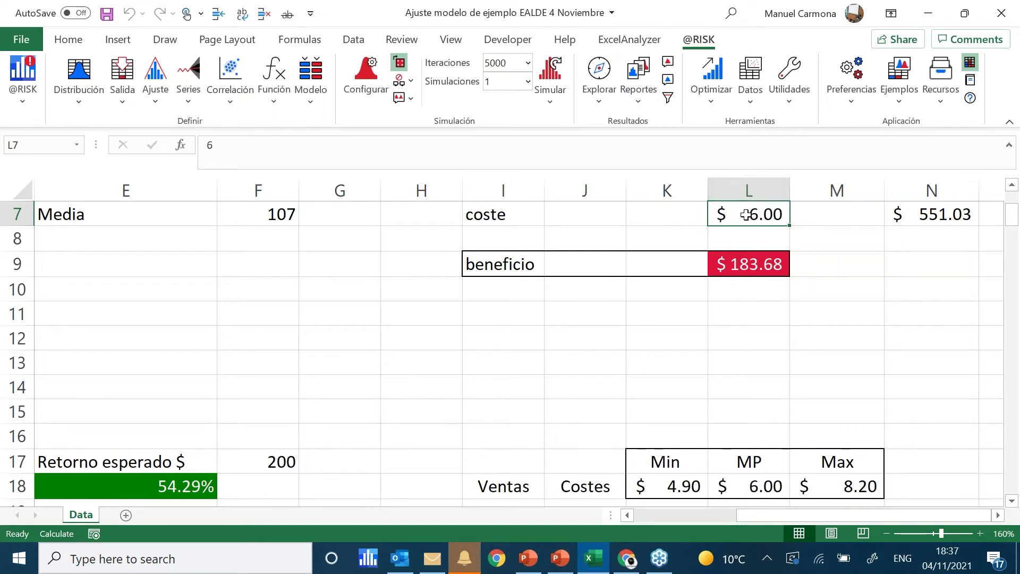
pyautogui.press('Delete')
pyautogui.write('=')
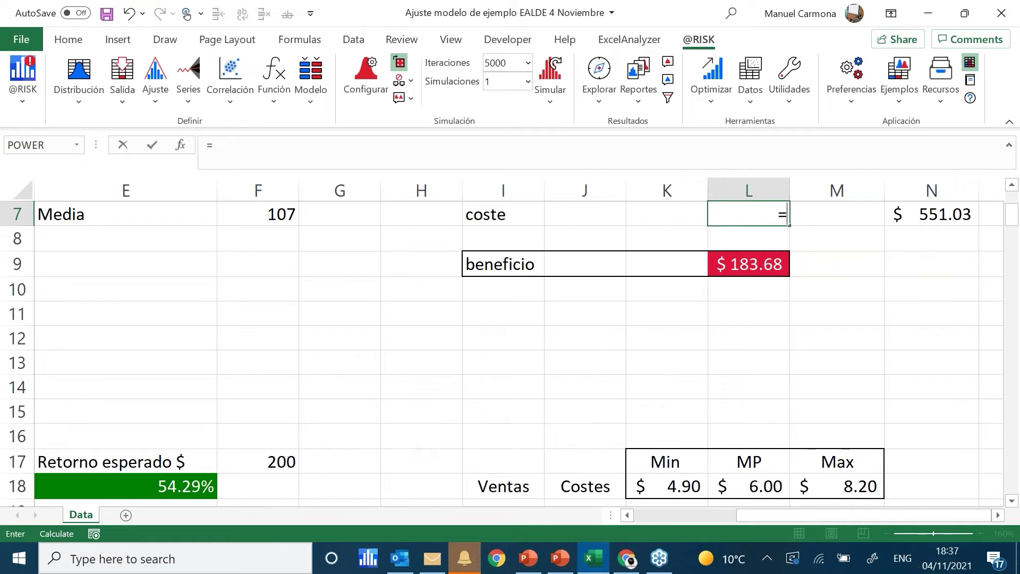
pyautogui.write('ris')
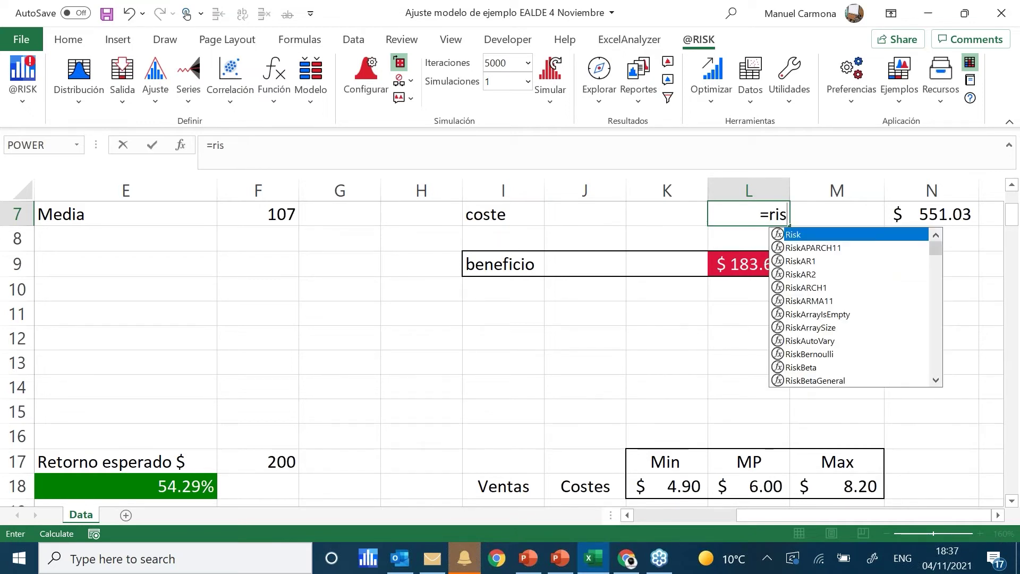
pyautogui.write('ktri')
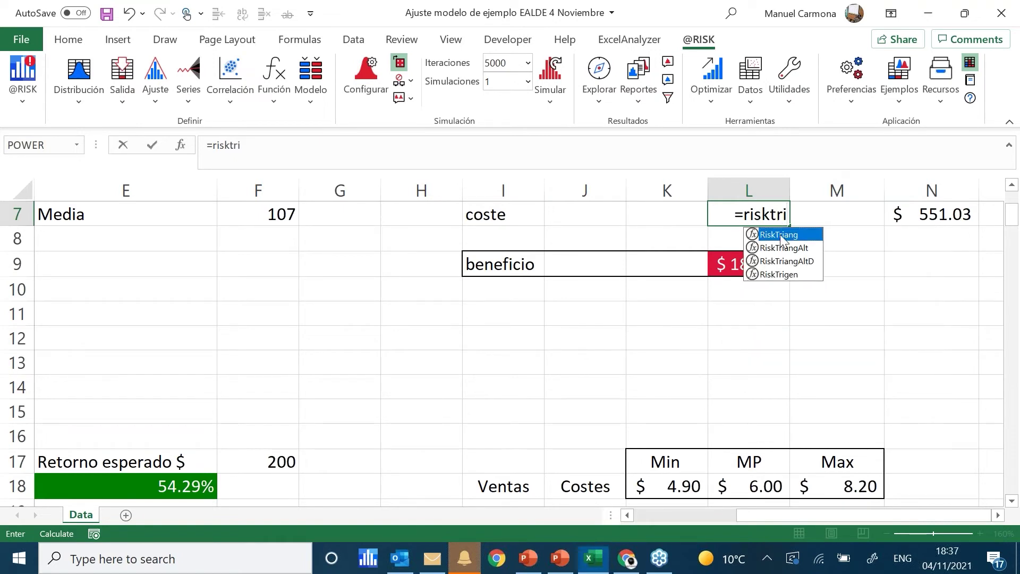
pyautogui.doubleClick(780, 235)
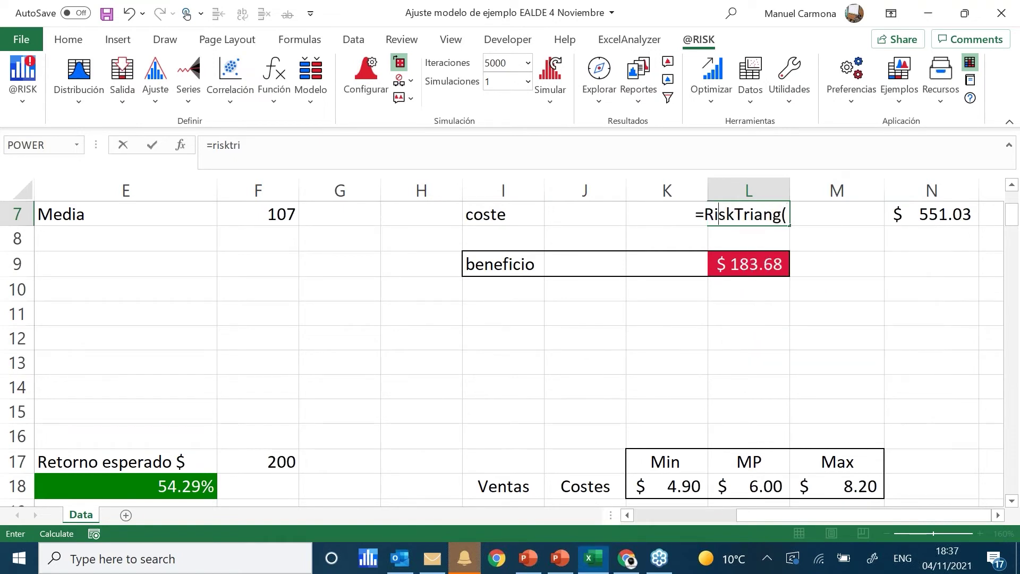
pyautogui.click(685, 485)
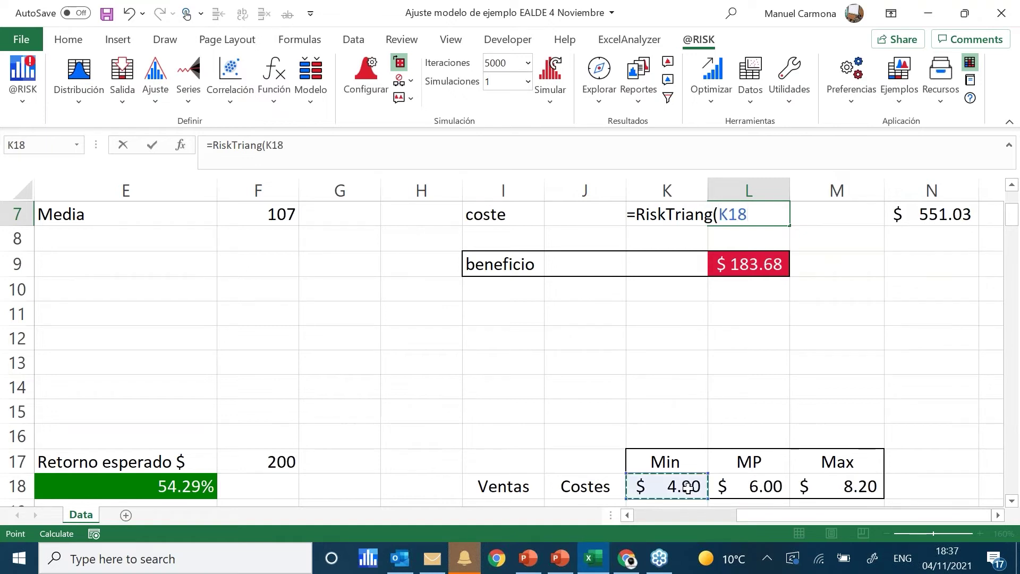
pyautogui.write(',')
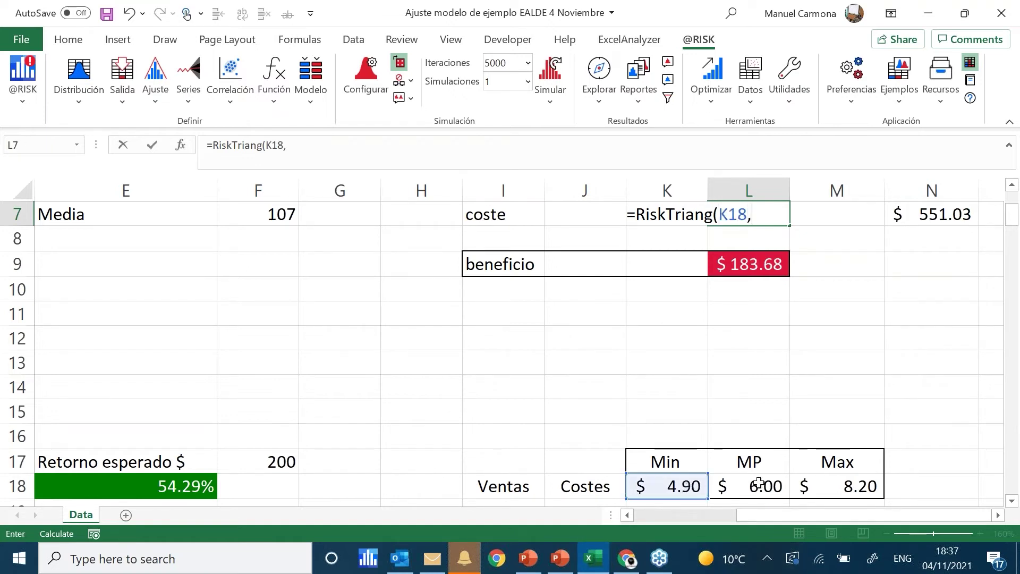
pyautogui.click(753, 484)
pyautogui.write(',')
pyautogui.click(821, 486)
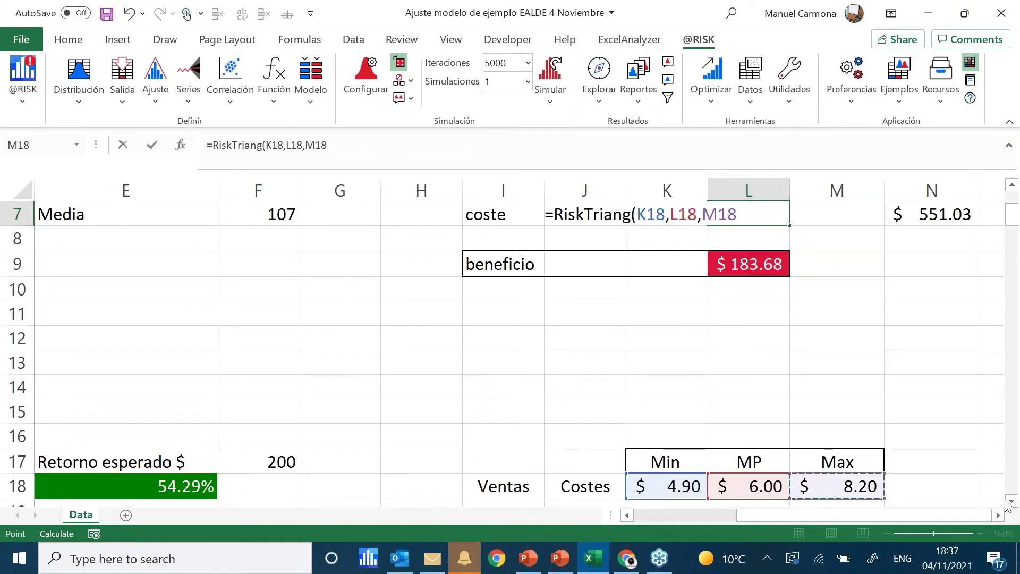
pyautogui.write(')')
pyautogui.press('Return')
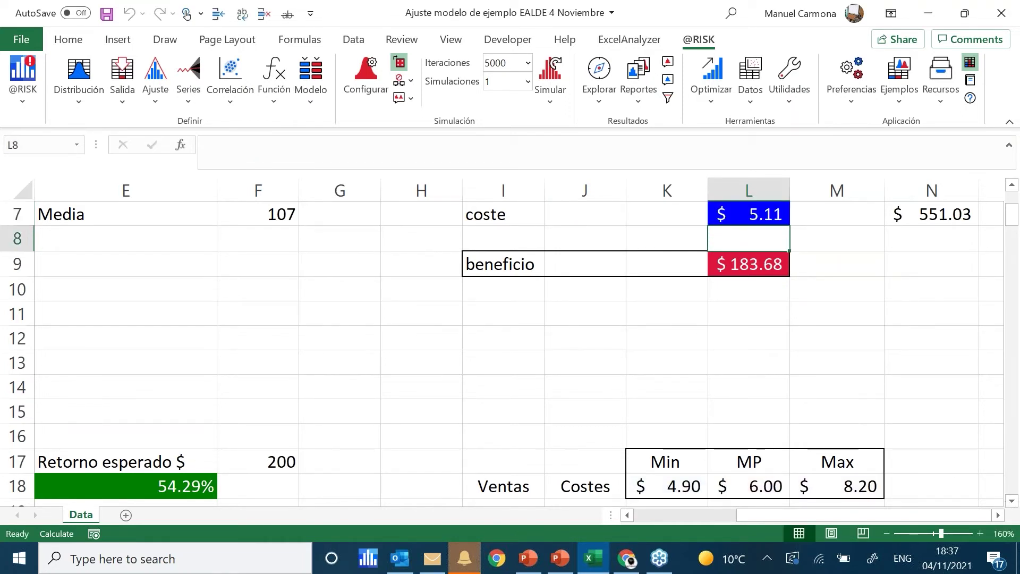
# - Examine the formula in L7 and the graph of its triangular cost distribution, and close the distribution definition window
pyautogui.scroll(1, 758, 245)
pyautogui.click(764, 288)
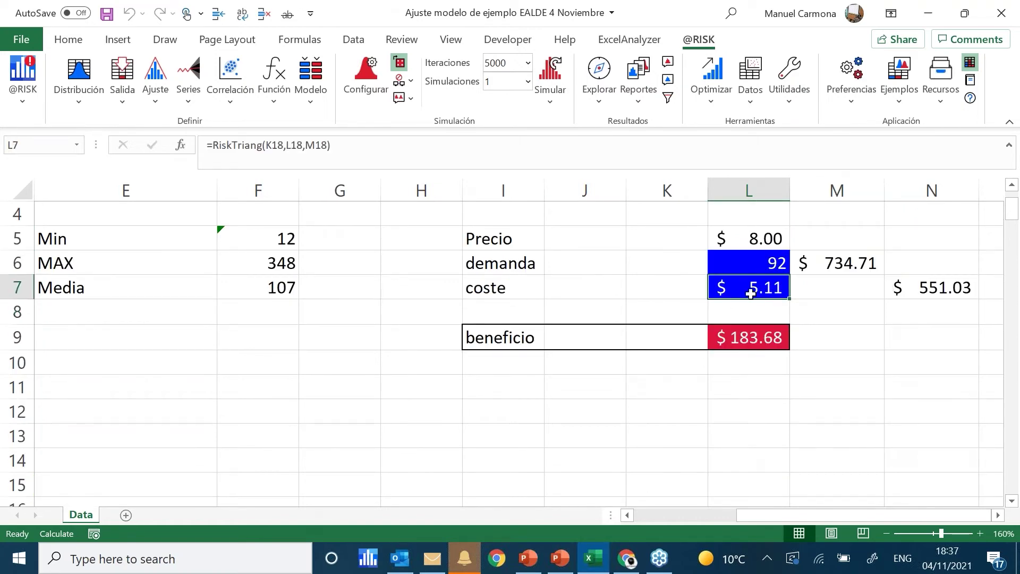
pyautogui.scroll(-2, 792, 335)
pyautogui.scroll(1, 747, 362)
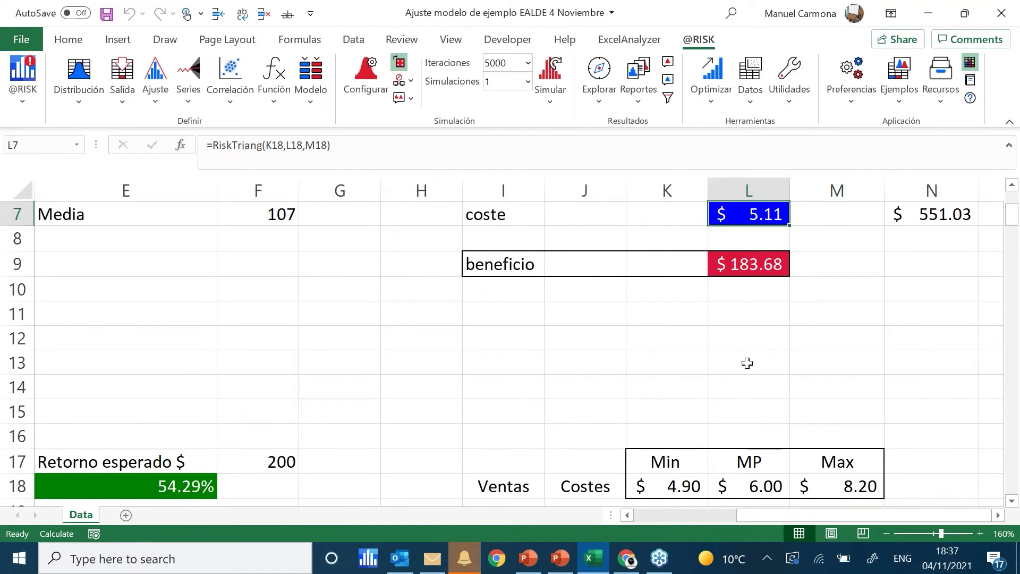
pyautogui.scroll(1, 747, 362)
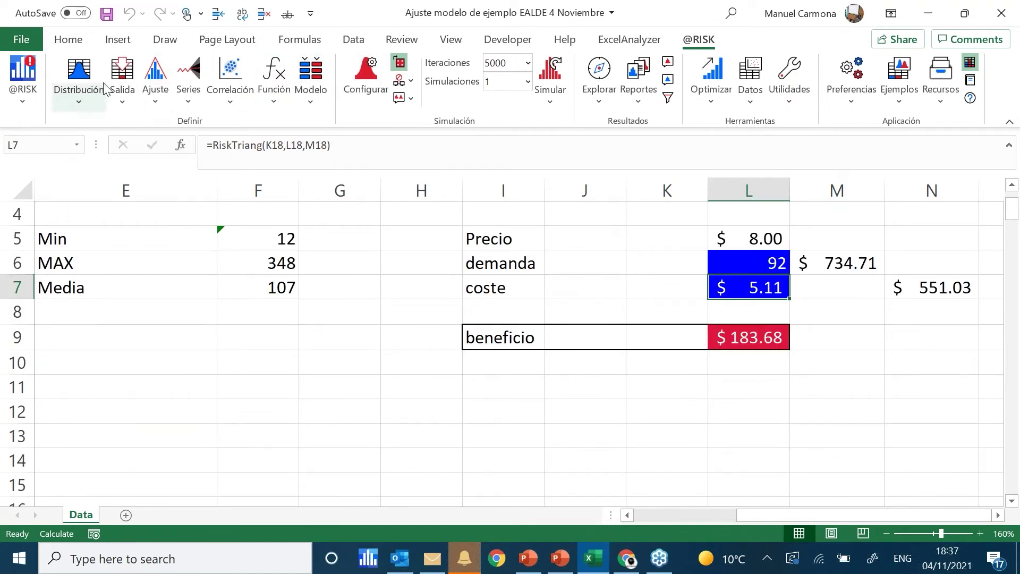
pyautogui.click(86, 71)
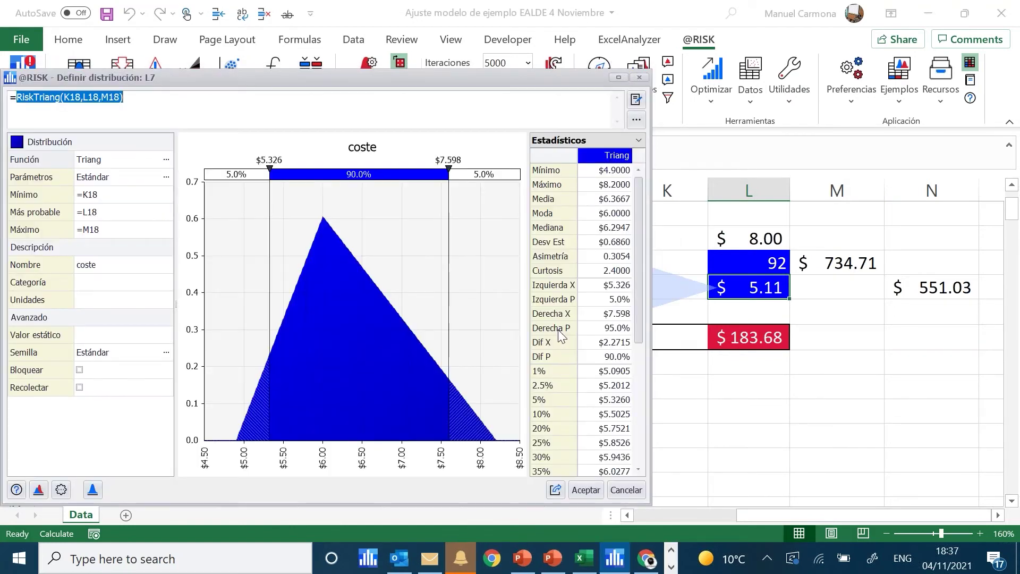
pyautogui.click(640, 77)
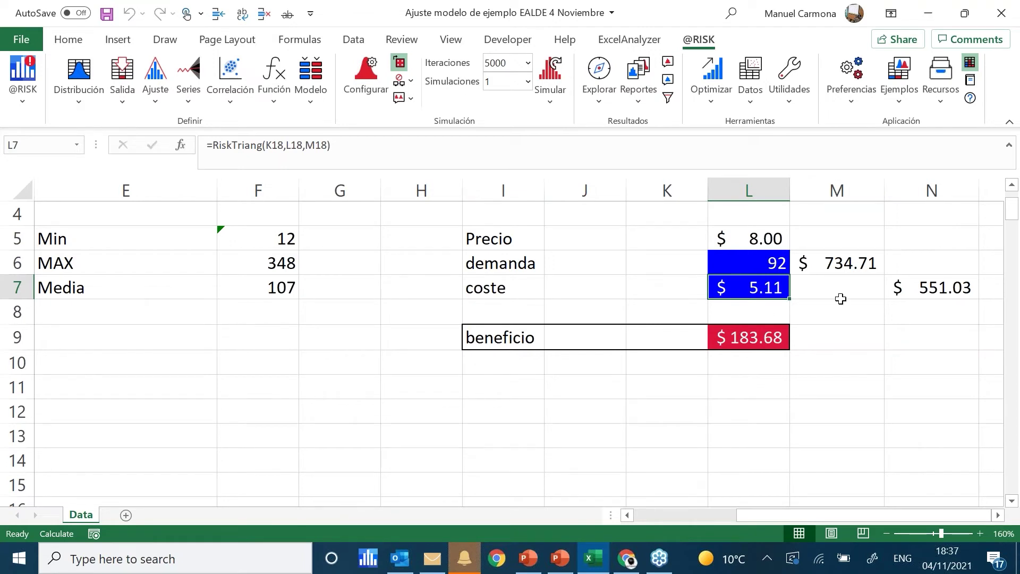
# - Recalculate the sheet repeatedly to observe how random demand and cost samples change the beneficio
pyautogui.press('F9')
pyautogui.press('F9')
pyautogui.press('F9')
pyautogui.press('F9')
pyautogui.press('F9')
pyautogui.press('F9')
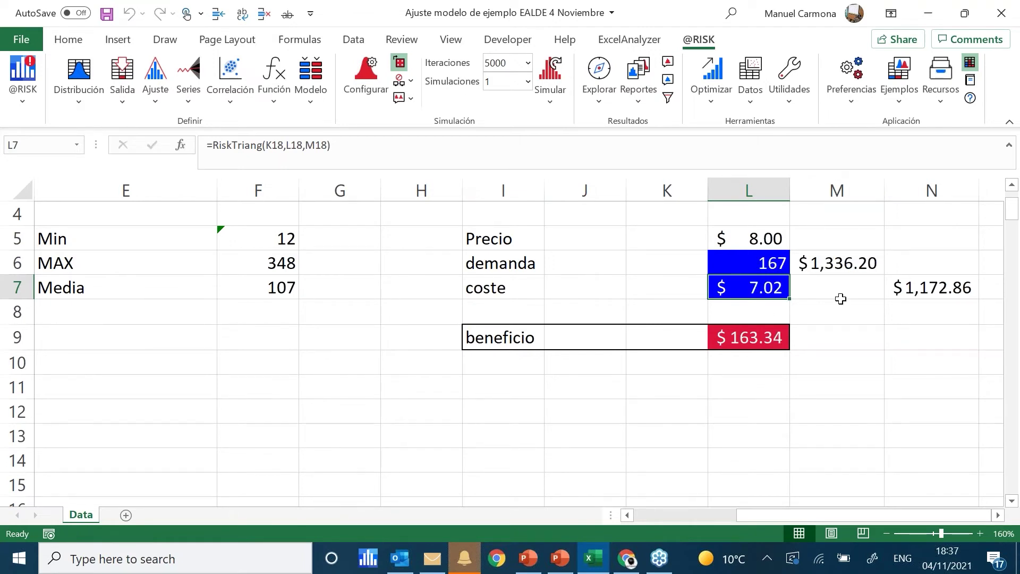
pyautogui.press('F9')
pyautogui.press('F9')
pyautogui.press('F9')
pyautogui.press('F9')
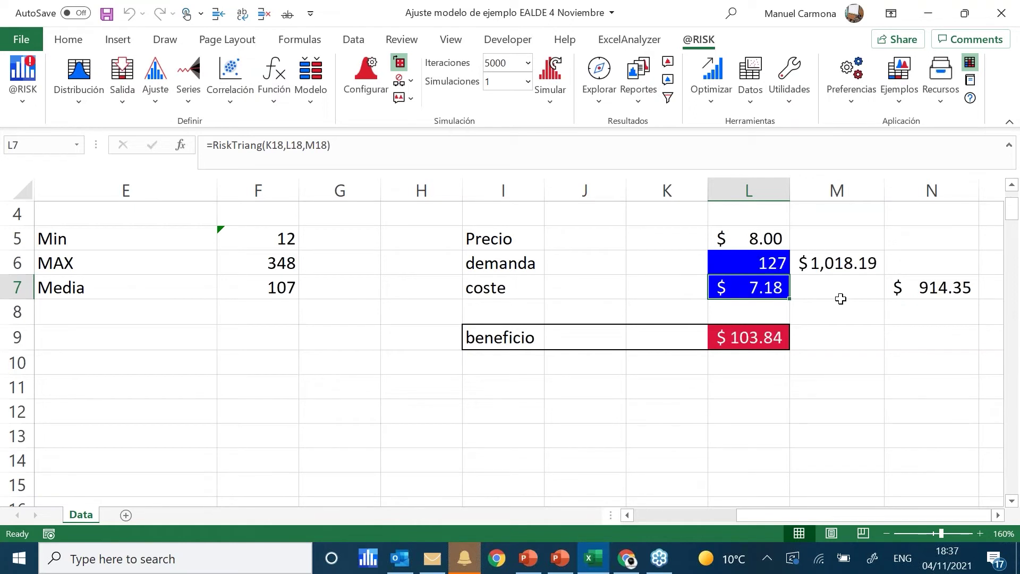
pyautogui.press('F9')
pyautogui.press('F9')
pyautogui.press('F9')
pyautogui.press('F9')
pyautogui.press('F9')
pyautogui.press('F9')
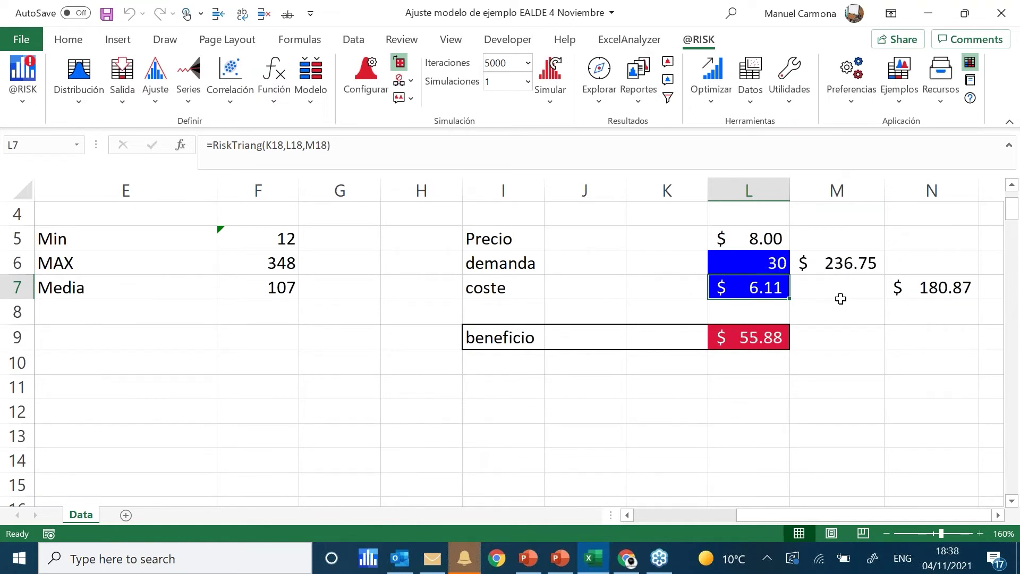
pyautogui.press('F9')
pyautogui.press('F9')
pyautogui.press('F9')
pyautogui.press('F9')
pyautogui.press('F9')
pyautogui.press('F9')
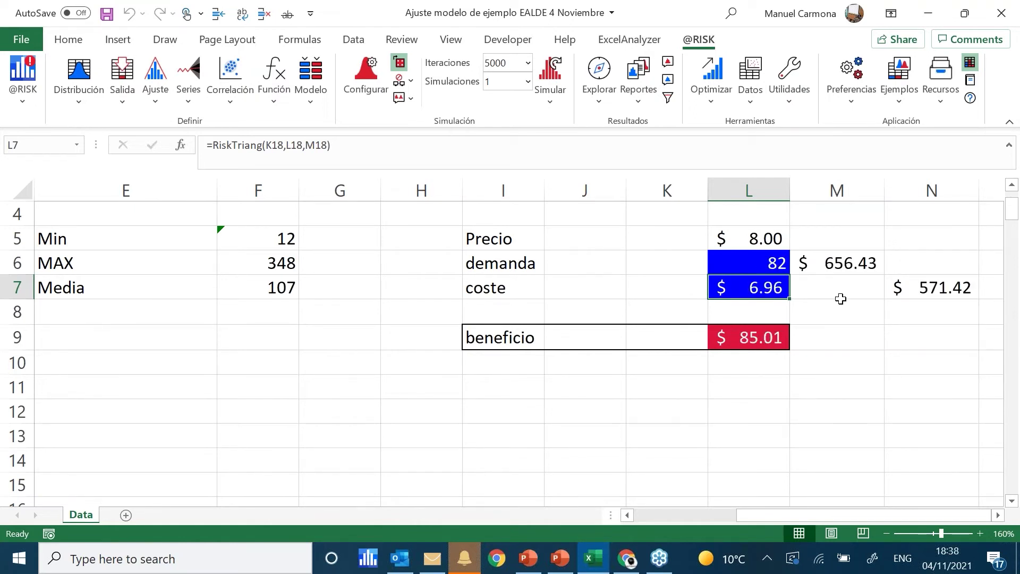
pyautogui.press('F9')
pyautogui.press('F9')
pyautogui.press('F9')
pyautogui.press('F9')
pyautogui.press('F9')
pyautogui.press('F9')
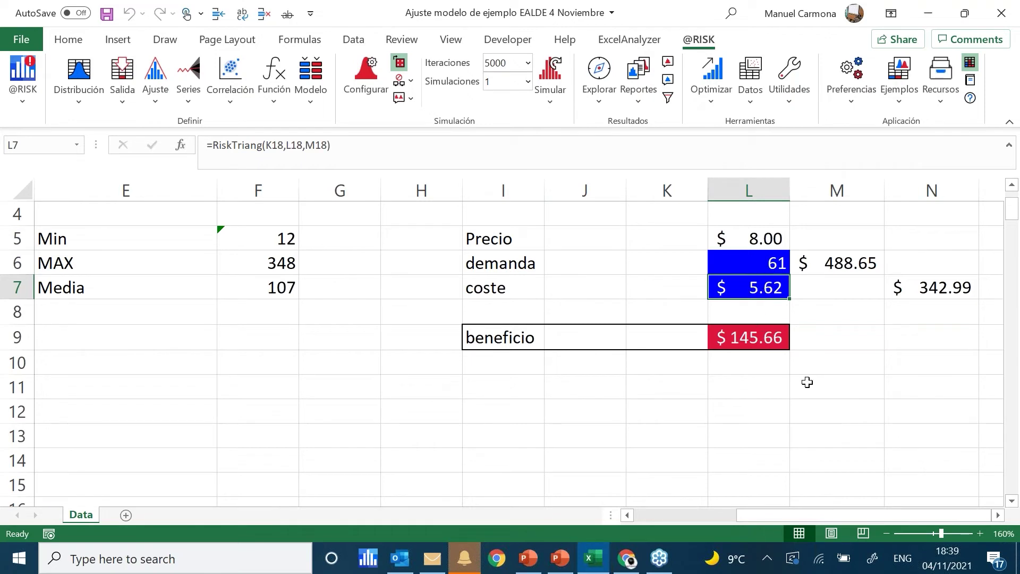
# - Review the minimum cost estimate in K18 and the triangular cost formula in L7
pyautogui.scroll(-1, 807, 382)
pyautogui.click(689, 489)
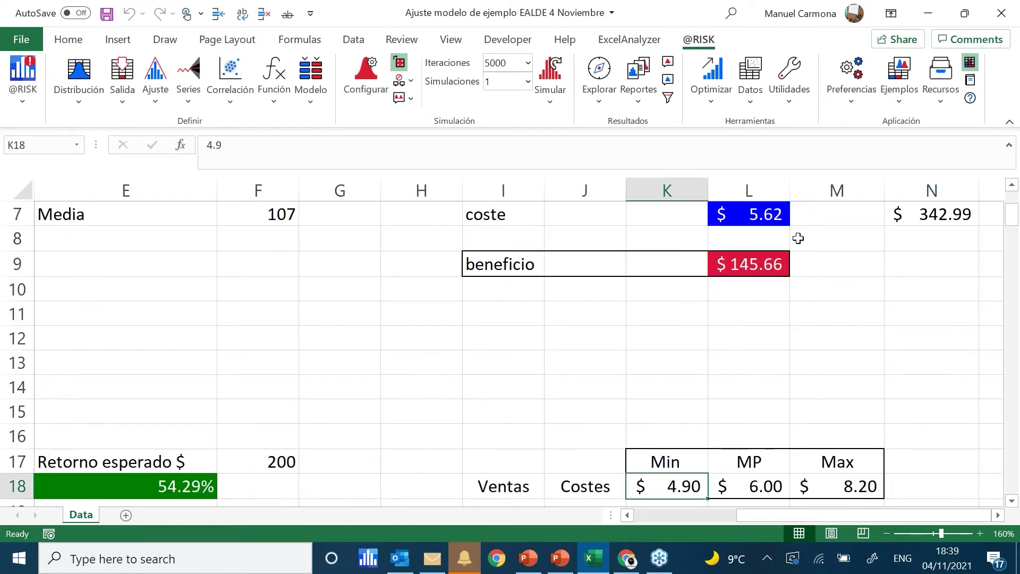
pyautogui.click(768, 218)
pyautogui.scroll(1, 830, 288)
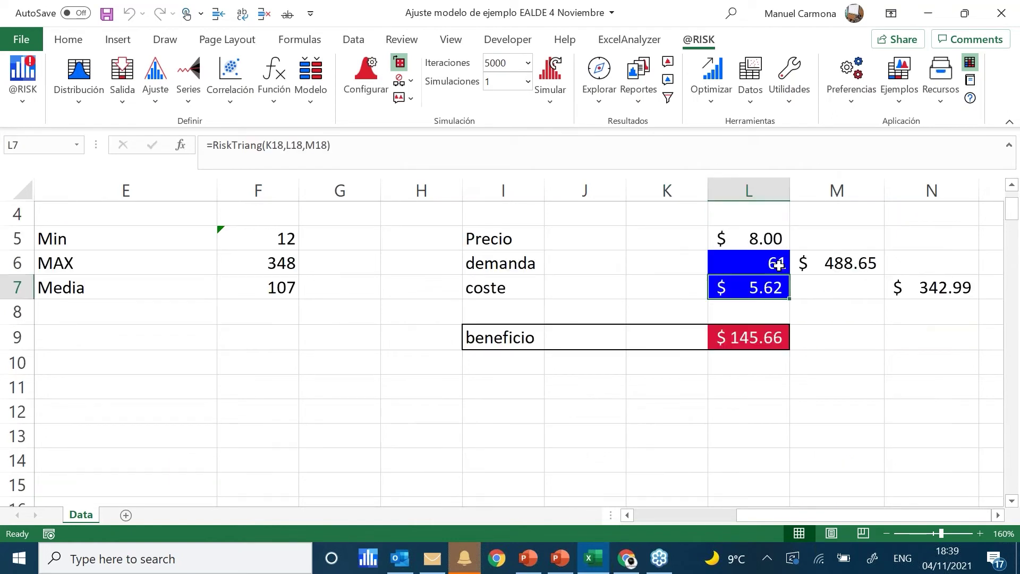
pyautogui.moveTo(776, 262); pyautogui.dragTo(777, 287)
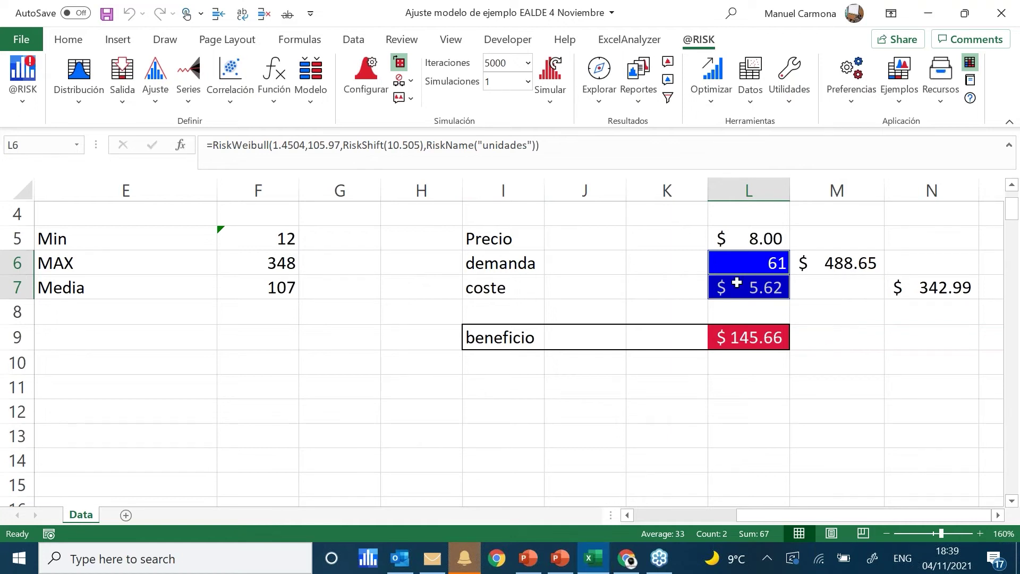
pyautogui.click(234, 74)
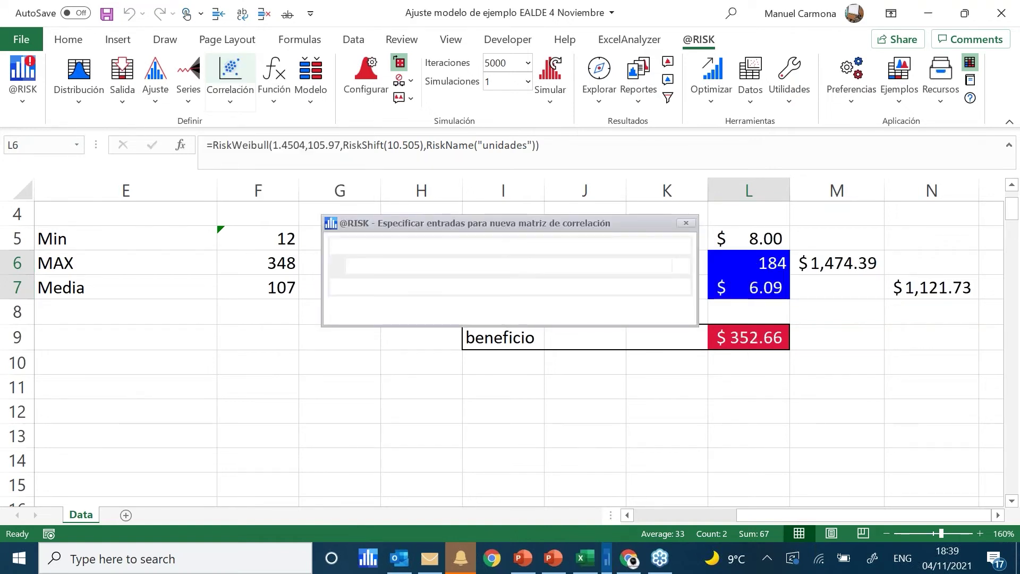
pyautogui.click(633, 312)
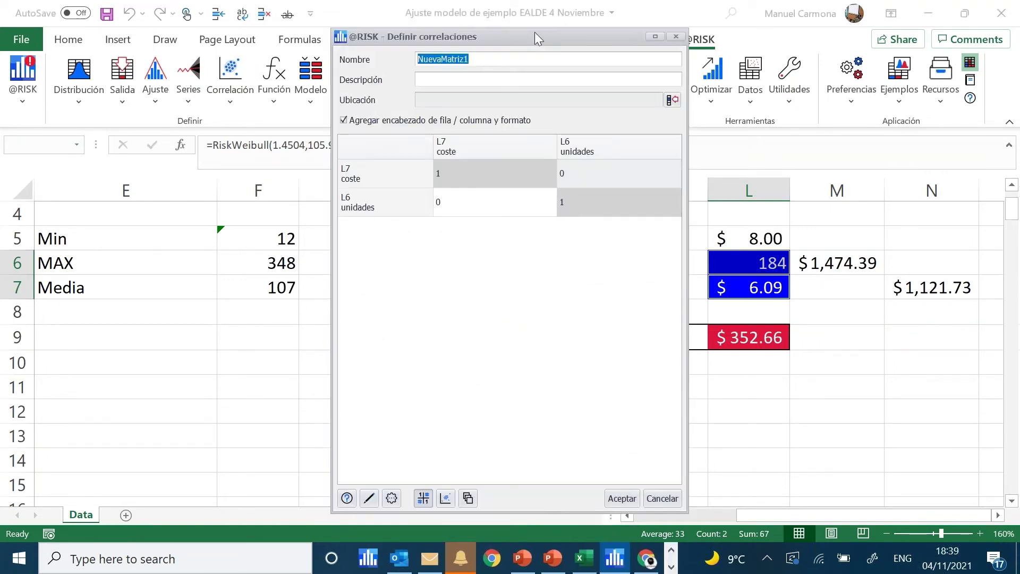
# - Move the correlation window aside, examine the scatter plots of coste against unidades, and return to the coefficient matrix
pyautogui.doubleClick(534, 33)
pyautogui.doubleClick(652, 4)
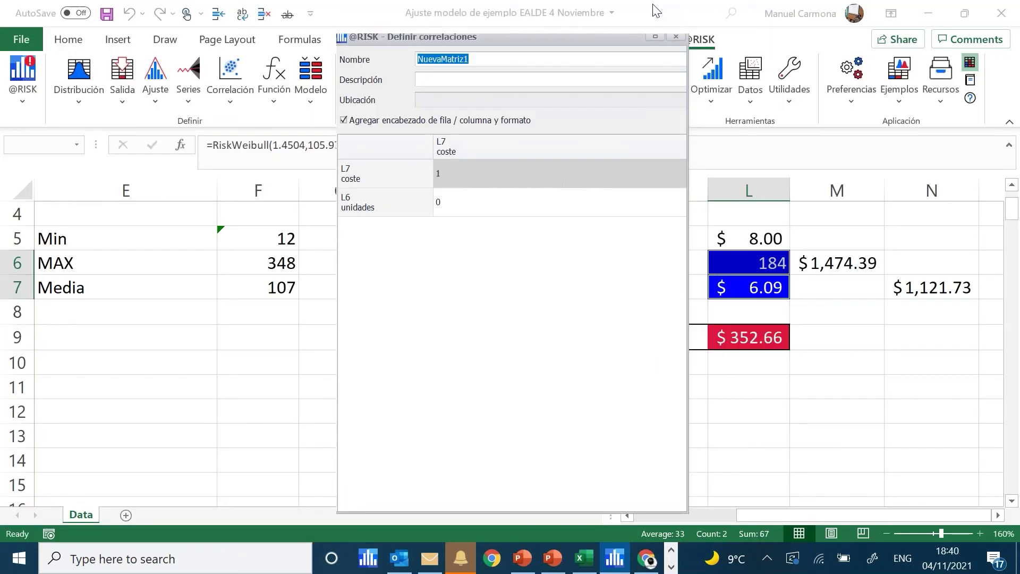
pyautogui.moveTo(532, 34); pyautogui.dragTo(676, 5)
pyautogui.click(596, 466)
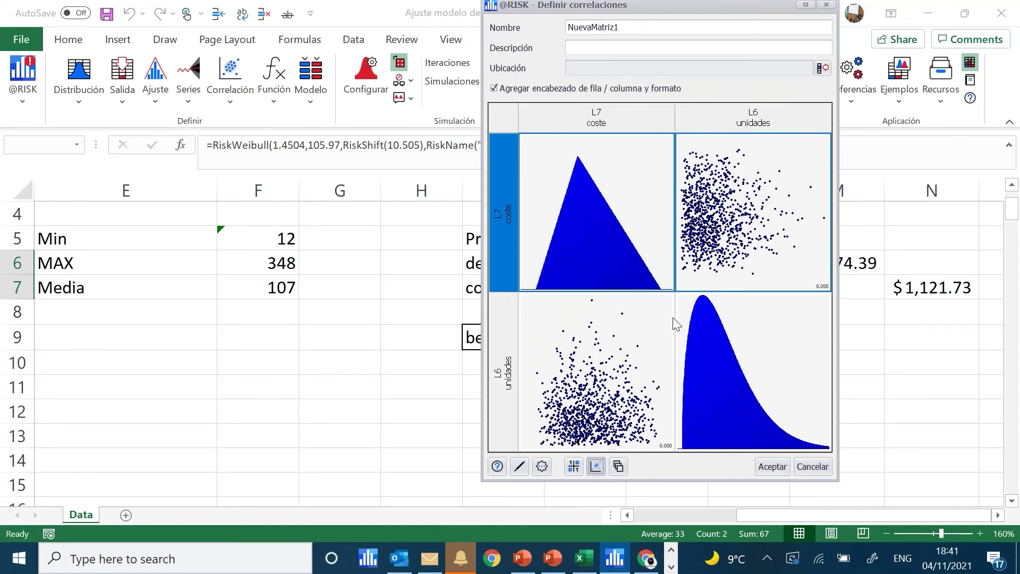
pyautogui.click(574, 467)
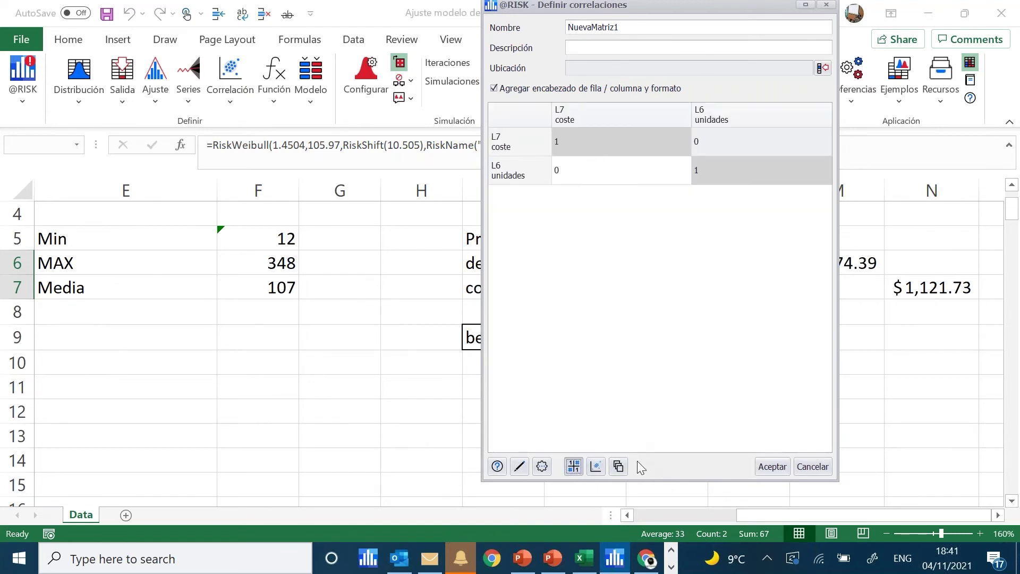
# - Set the correlation coefficient between unidades (L6) and coste (L7) to -0.85 and accept the matrix
pyautogui.click(576, 171)
pyautogui.click(577, 171)
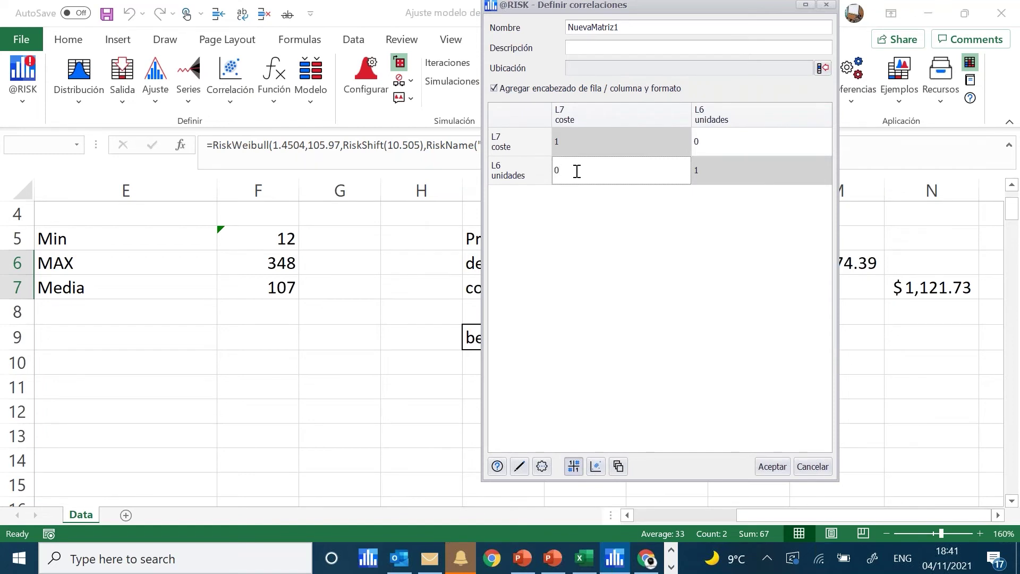
pyautogui.press('BackSpace')
pyautogui.write('-0.86')
pyautogui.press('BackSpace')
pyautogui.write('5')
pyautogui.click(773, 468)
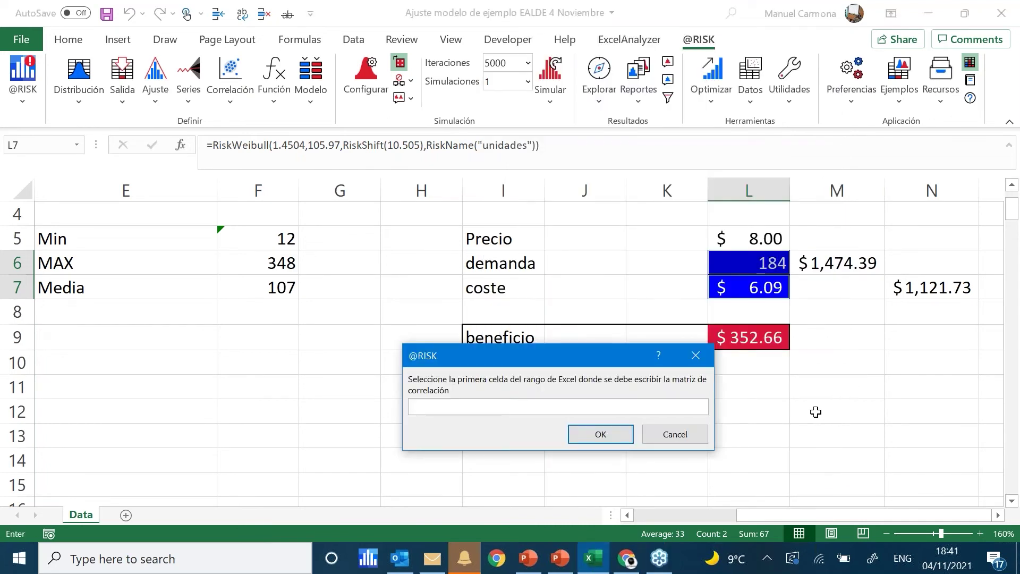
# - Place the correlation matrix in the worksheet with M11 as its first cell
pyautogui.scroll(-1, 821, 460)
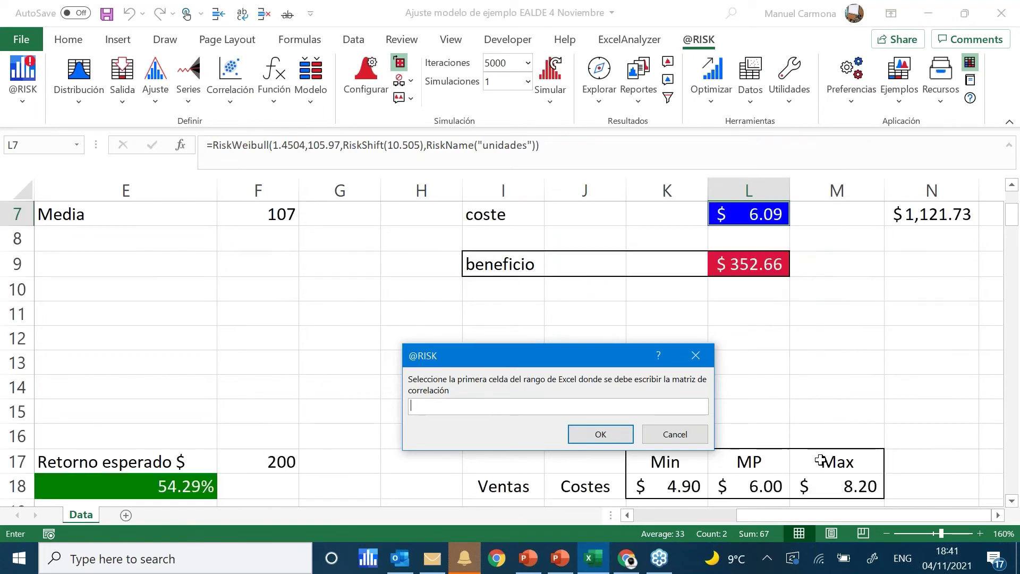
pyautogui.scroll(-1, 820, 457)
pyautogui.scroll(1, 849, 309)
pyautogui.click(849, 309)
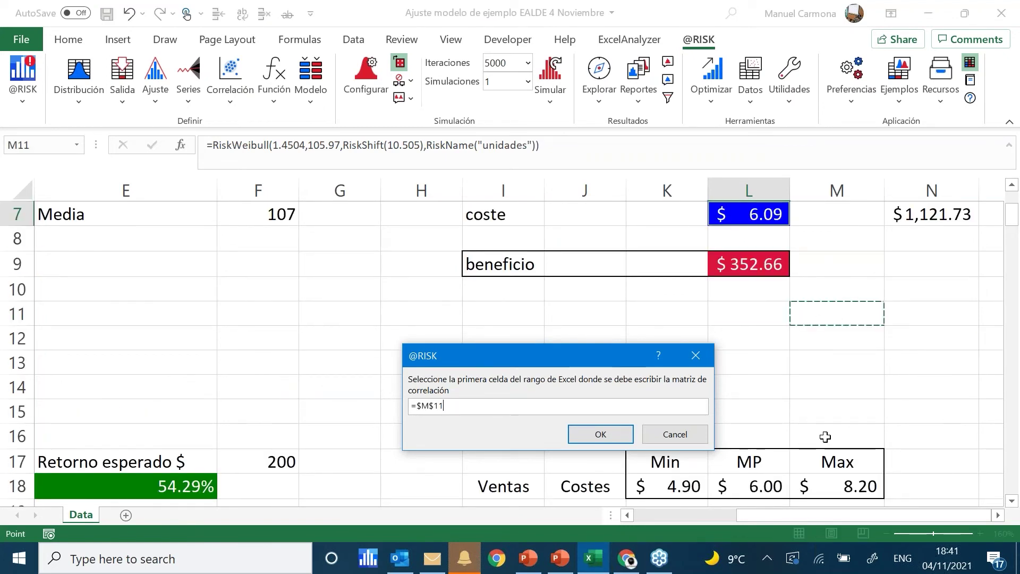
pyautogui.click(610, 433)
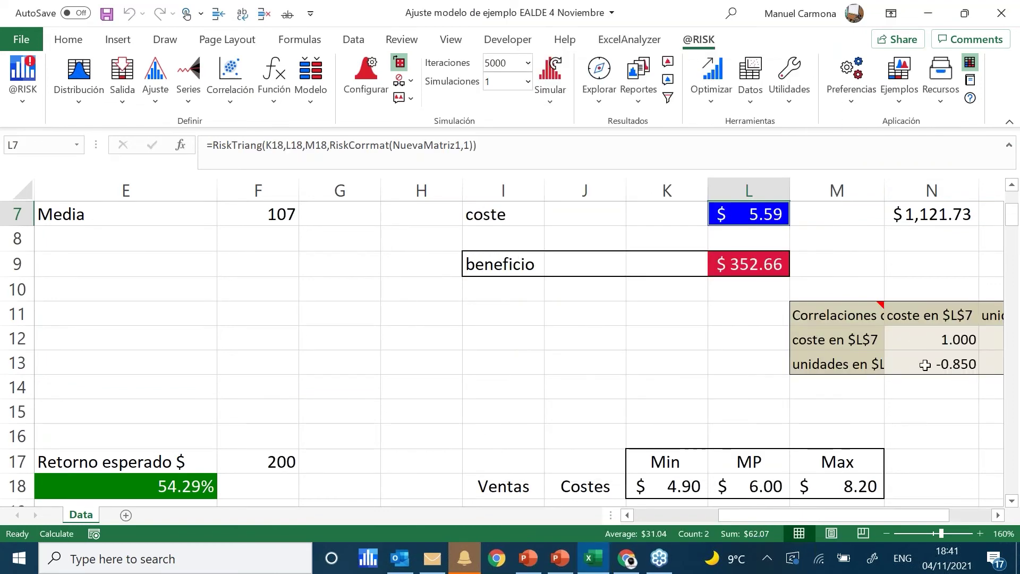
# - Check the correlation coefficient in N13 and the RiskCorrmat terms in the formulas of L7 and L6
pyautogui.click(925, 365)
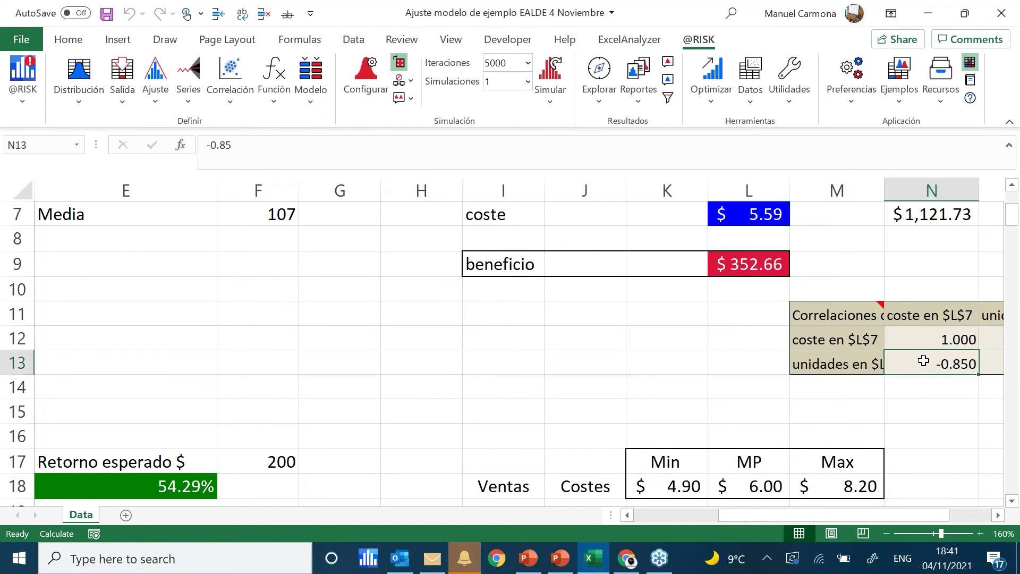
pyautogui.click(772, 215)
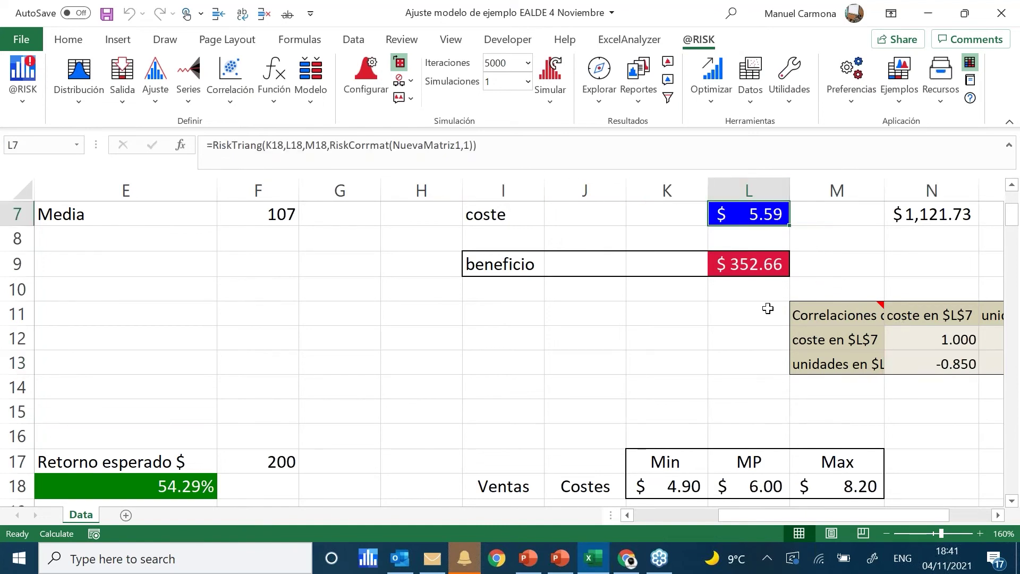
pyautogui.scroll(1, 765, 298)
pyautogui.click(744, 263)
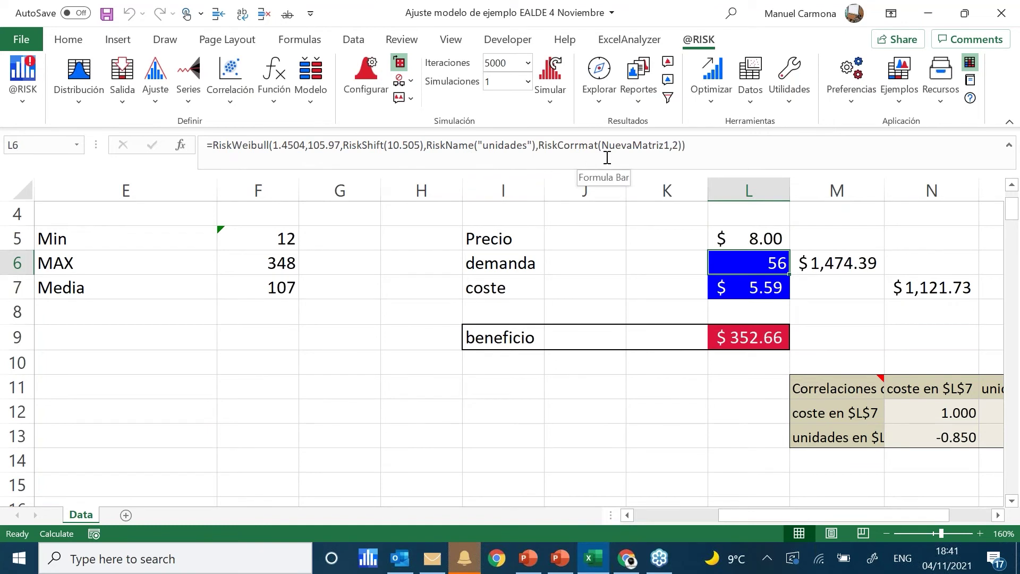
# - Highlight the RiskCorrmat term in the formula of L6 to see the matrix range it references, leaving the formula unedited
pyautogui.moveTo(712, 145); pyautogui.dragTo(539, 145)
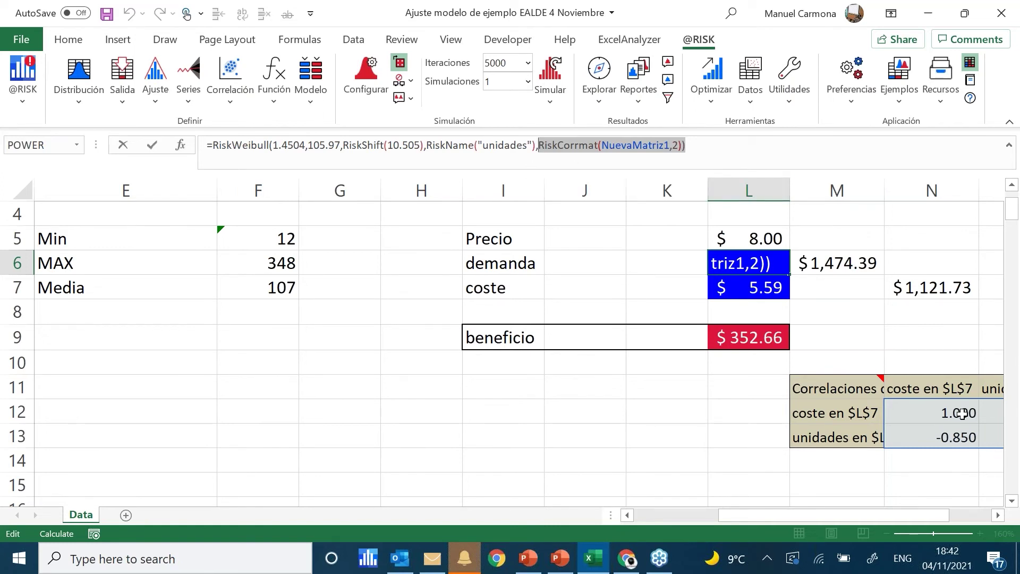
pyautogui.press('Escape')
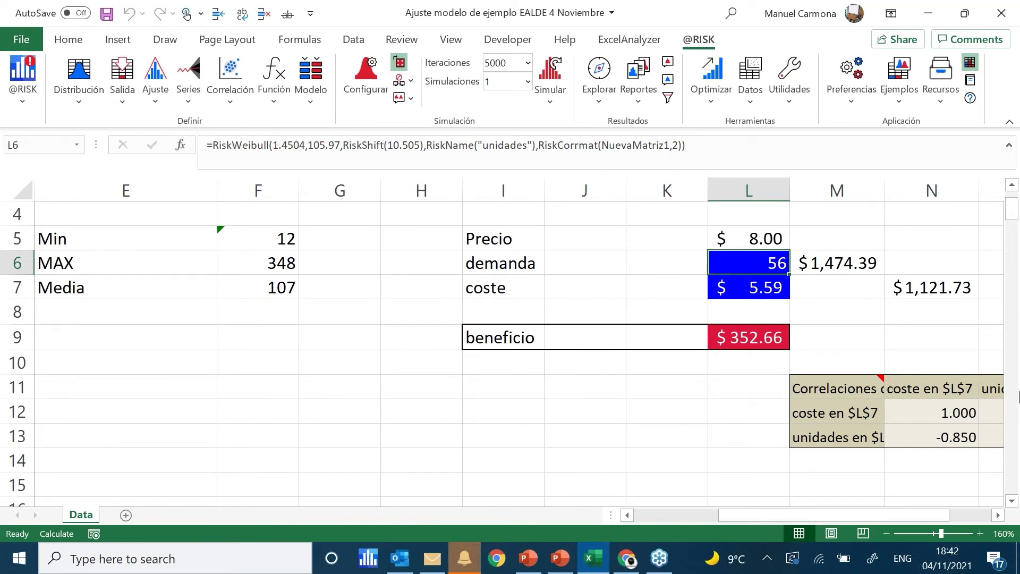
# - Recalculate the worksheet repeatedly to examine how the sampled demanda, coste and beneficio values vary together, and review the Min, MP and Max costs
pyautogui.press('F9')
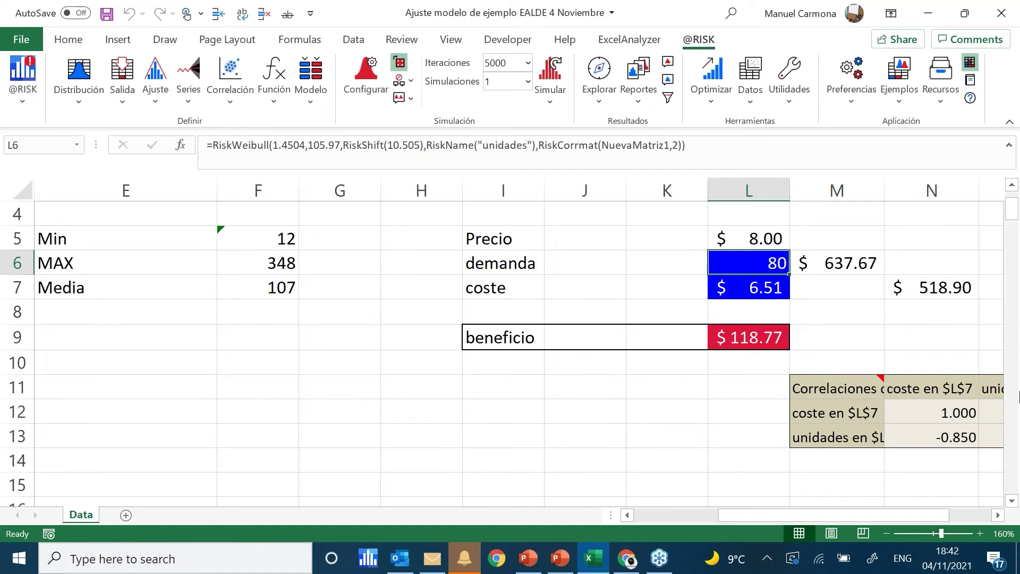
pyautogui.press('F9')
pyautogui.press('F9')
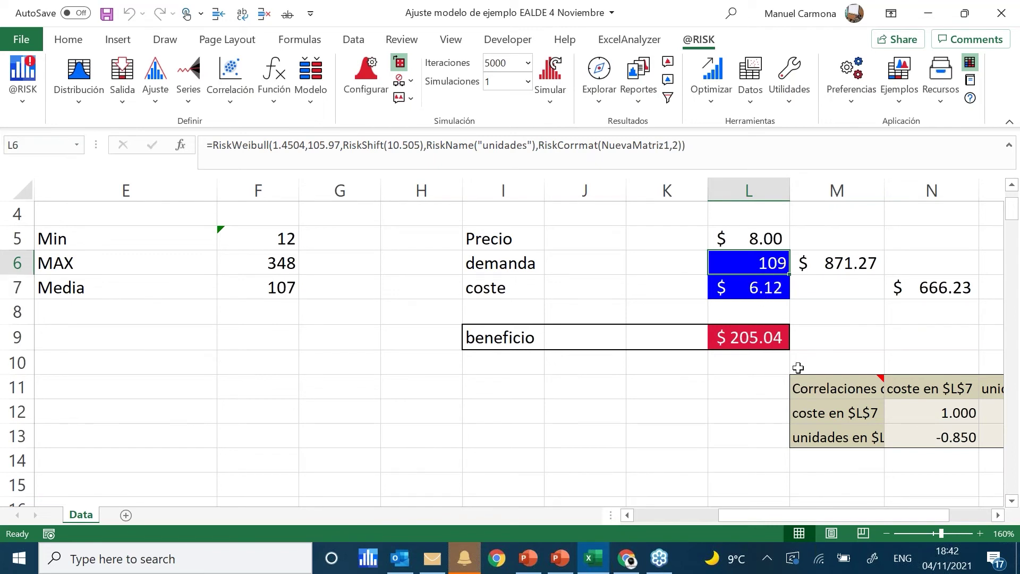
pyautogui.scroll(-2, 797, 367)
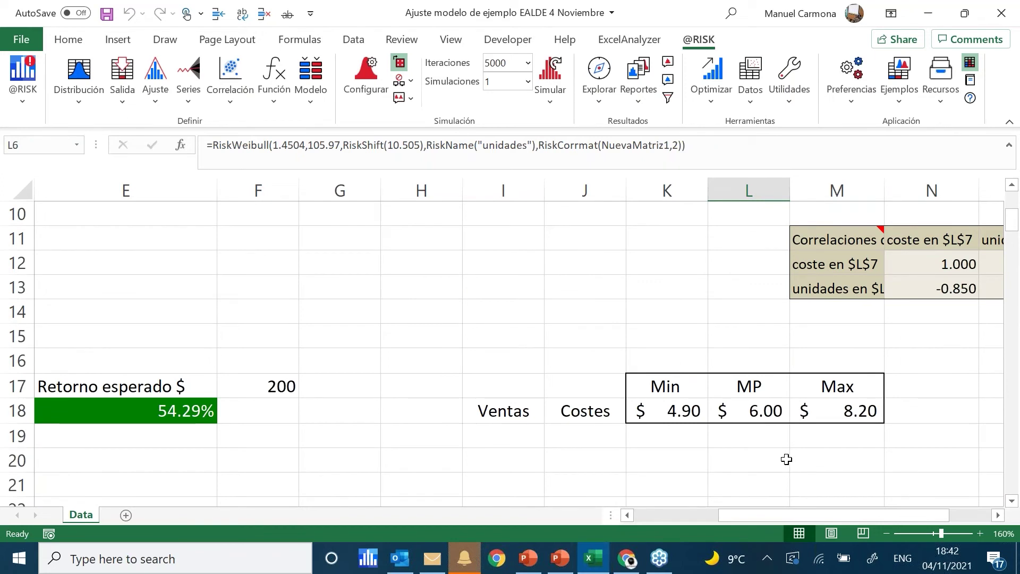
pyautogui.scroll(1, 785, 457)
pyautogui.scroll(1, 786, 456)
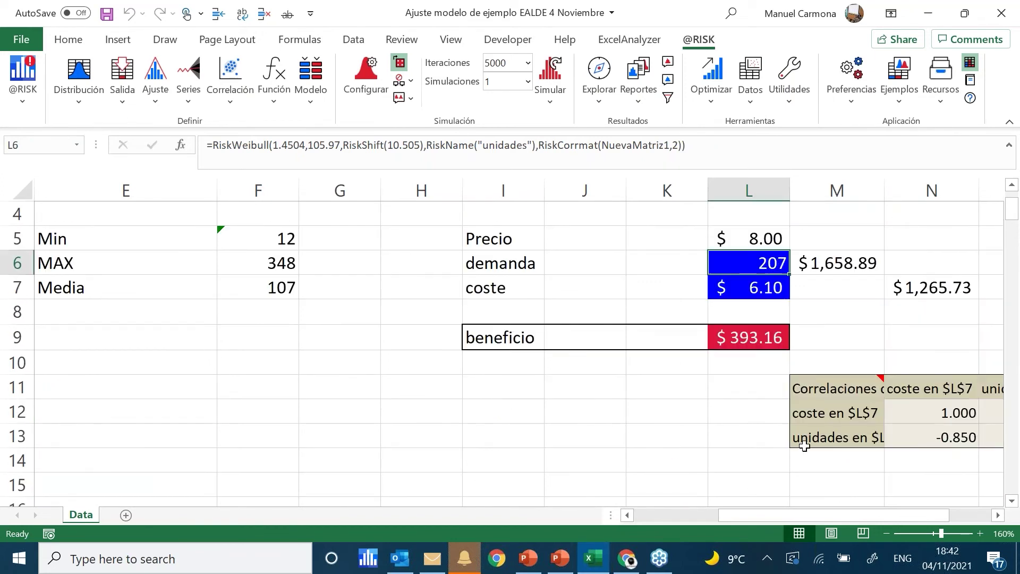
pyautogui.press('F9')
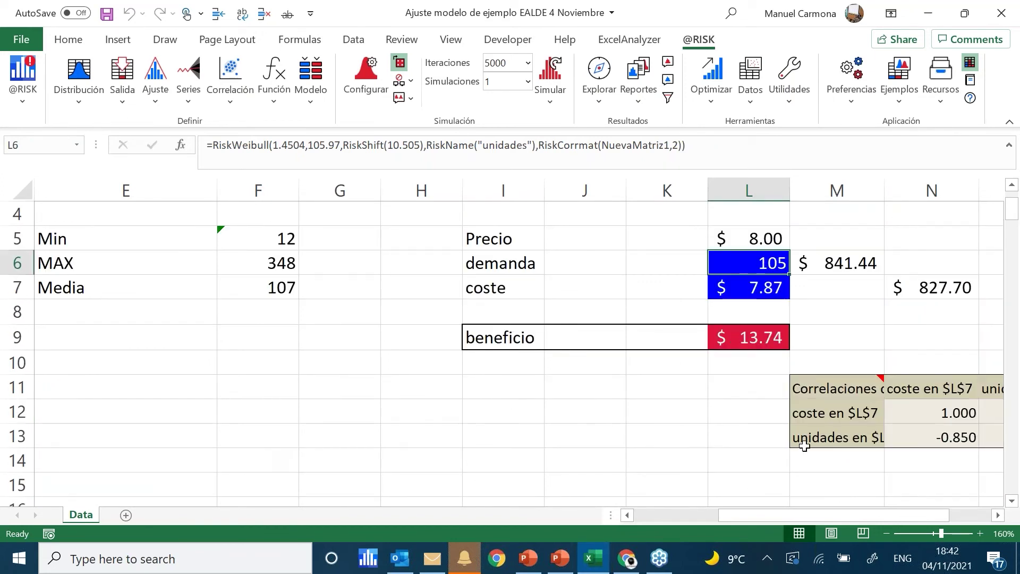
pyautogui.press('F9')
pyautogui.press('F9')
pyautogui.press('F9')
pyautogui.press('F9')
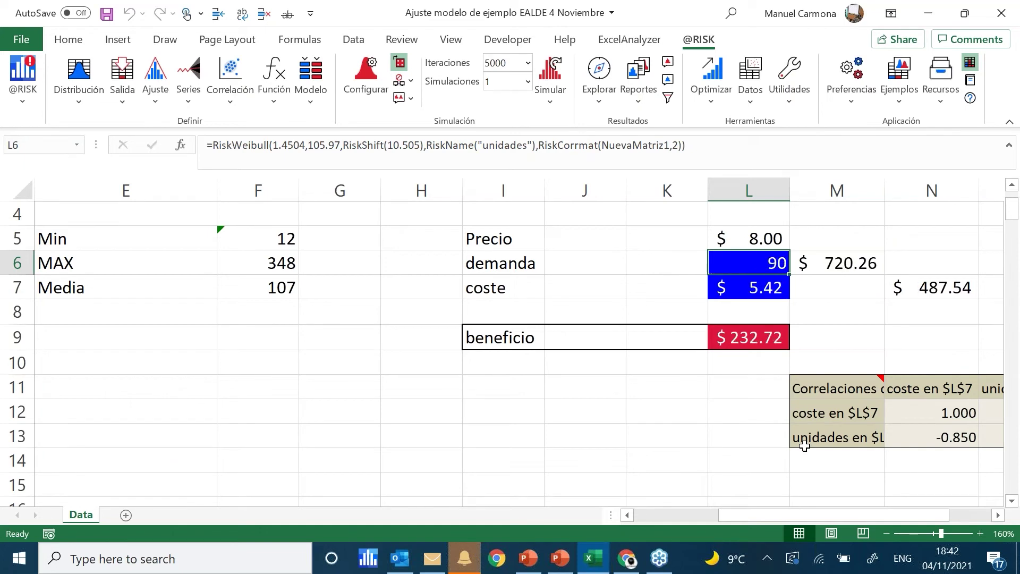
pyautogui.press('F9')
pyautogui.press('F9')
pyautogui.press('F9')
pyautogui.press('F9')
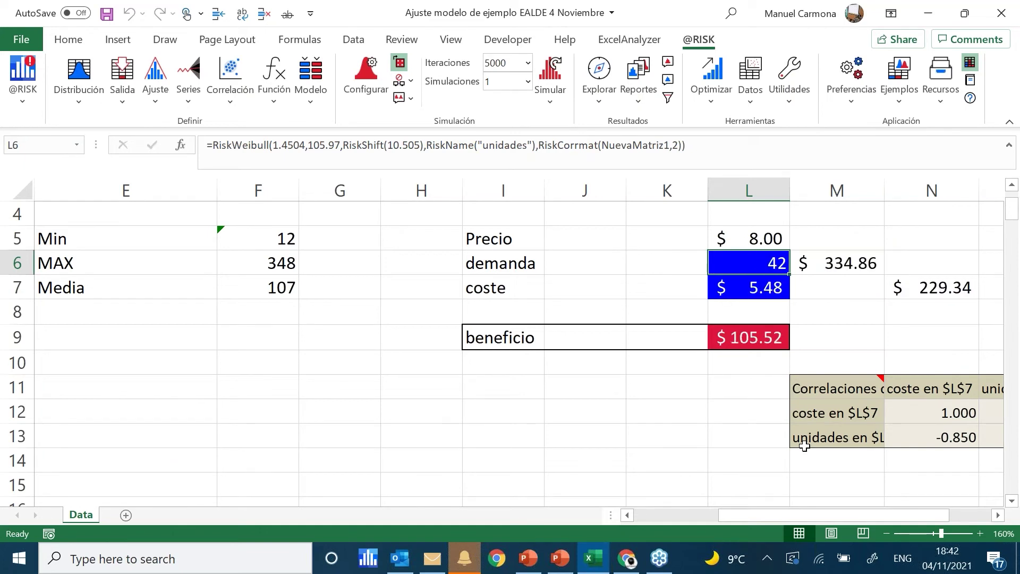
pyautogui.press('F9')
pyautogui.press('F9')
pyautogui.press('F9')
pyautogui.press('F9')
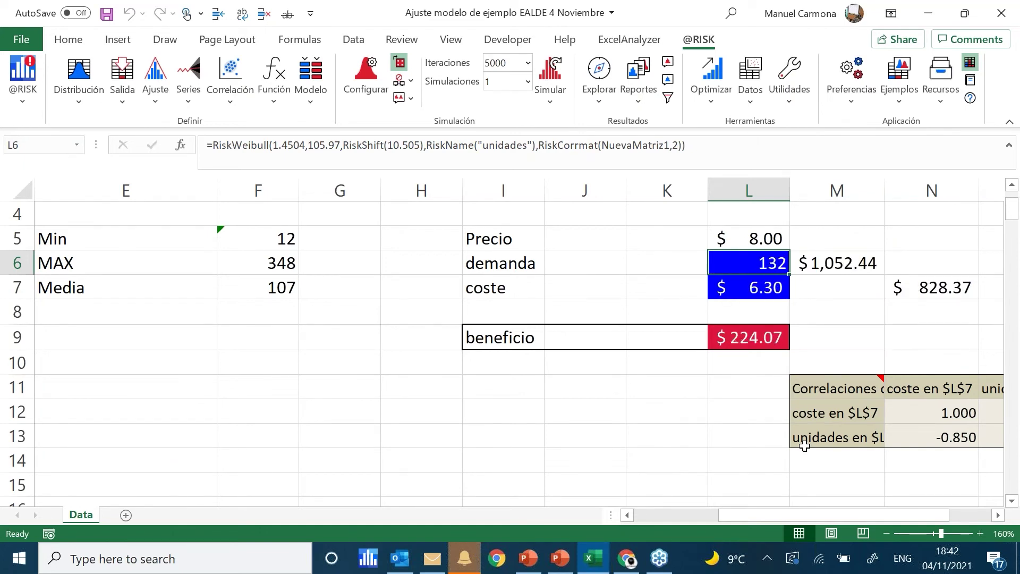
pyautogui.press('F9')
pyautogui.press('F9')
pyautogui.press('F9')
pyautogui.press('F9')
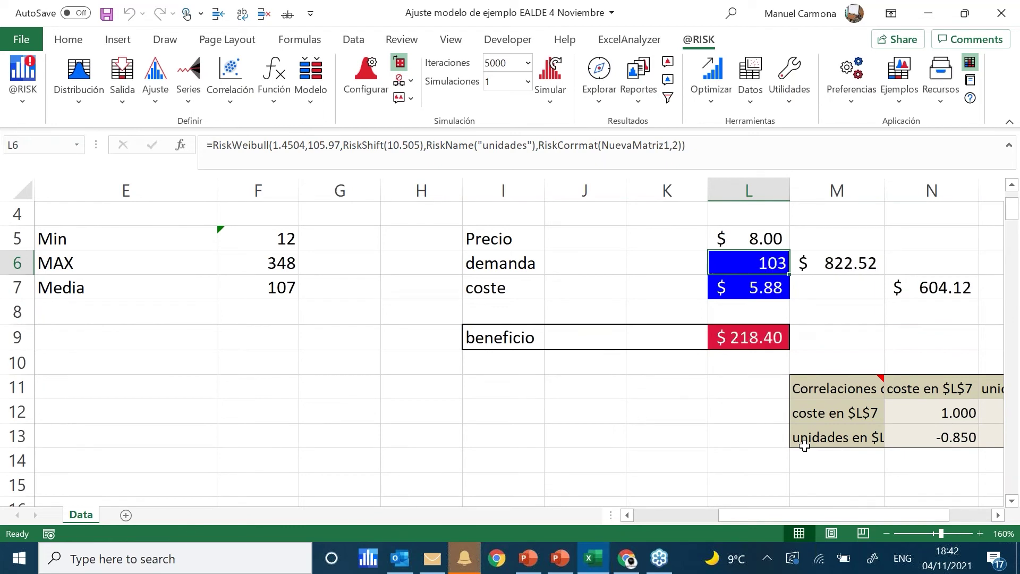
pyautogui.press('F9')
pyautogui.press('F9')
pyautogui.press('F9')
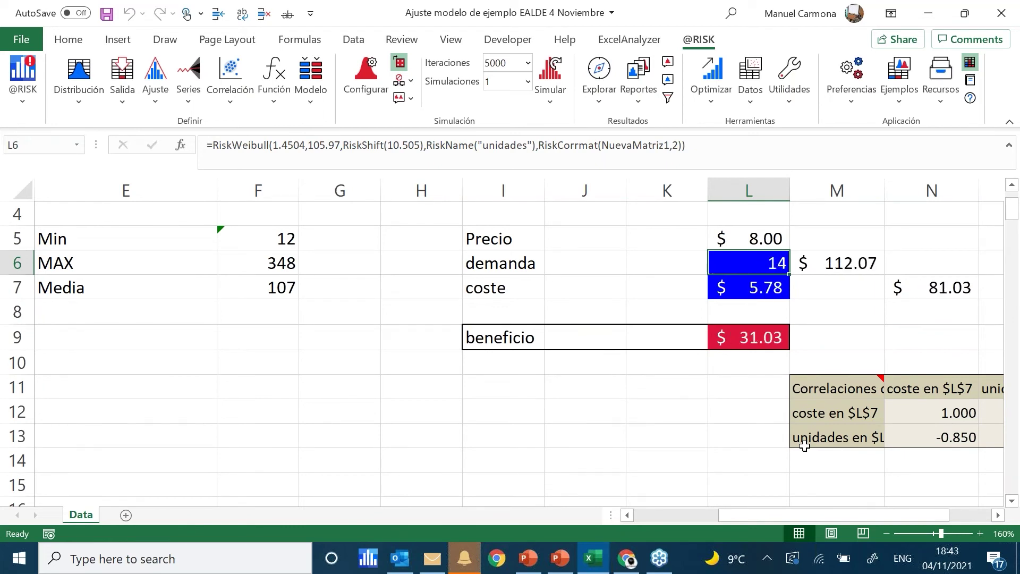
pyautogui.click(773, 334)
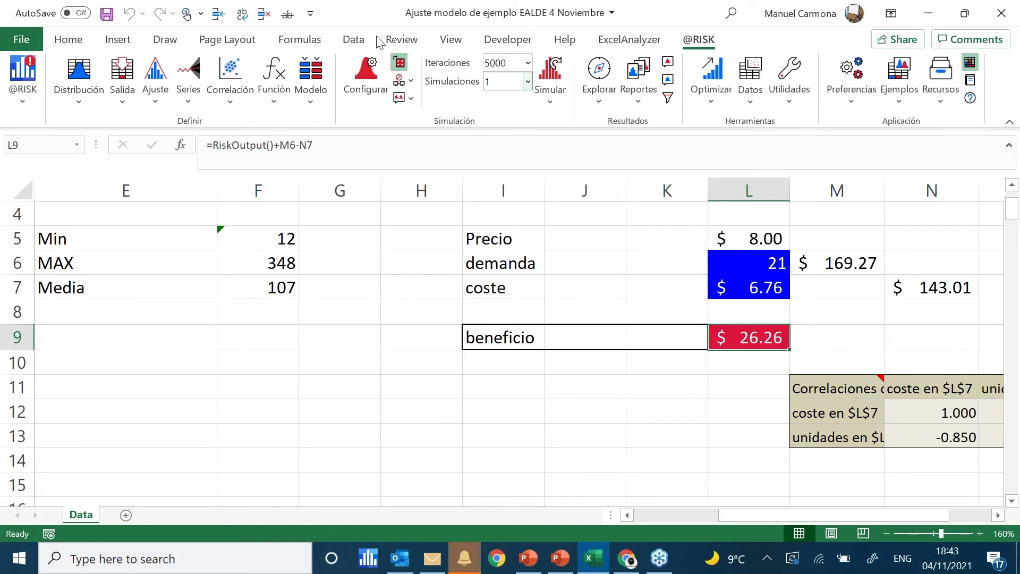
pyautogui.click(556, 80)
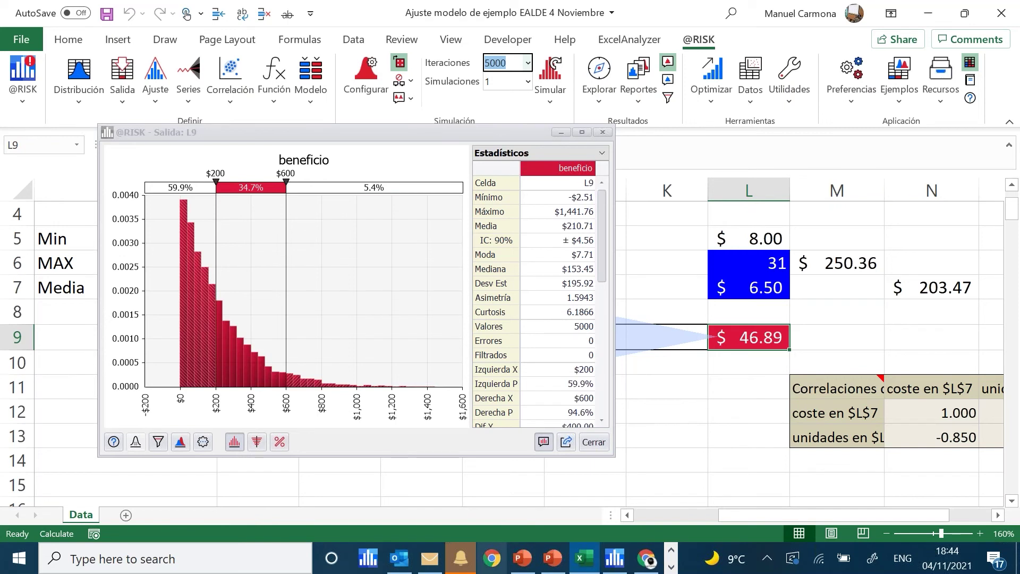
pyautogui.click(412, 422)
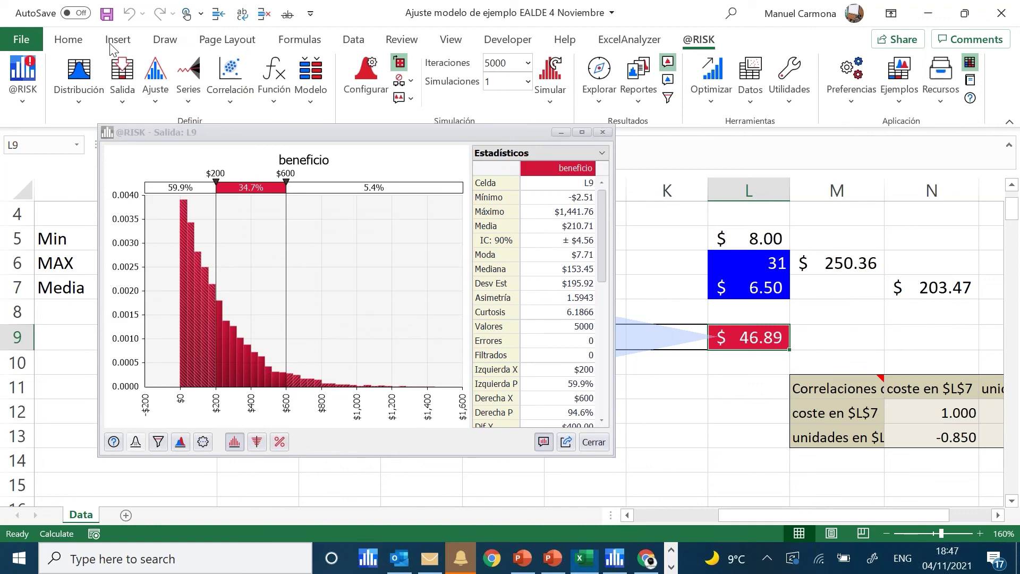
pyautogui.scroll(11, 113, 50)
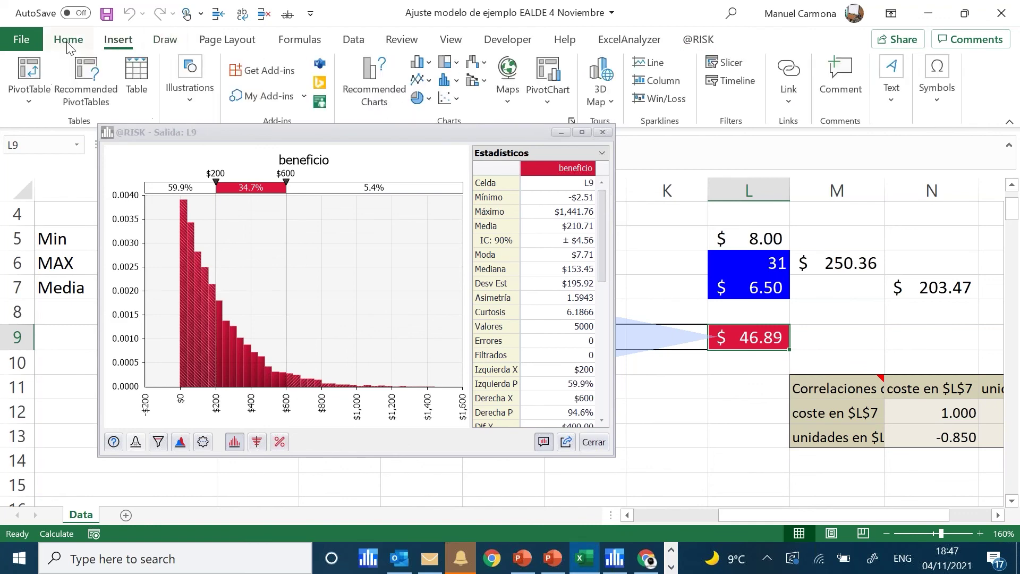